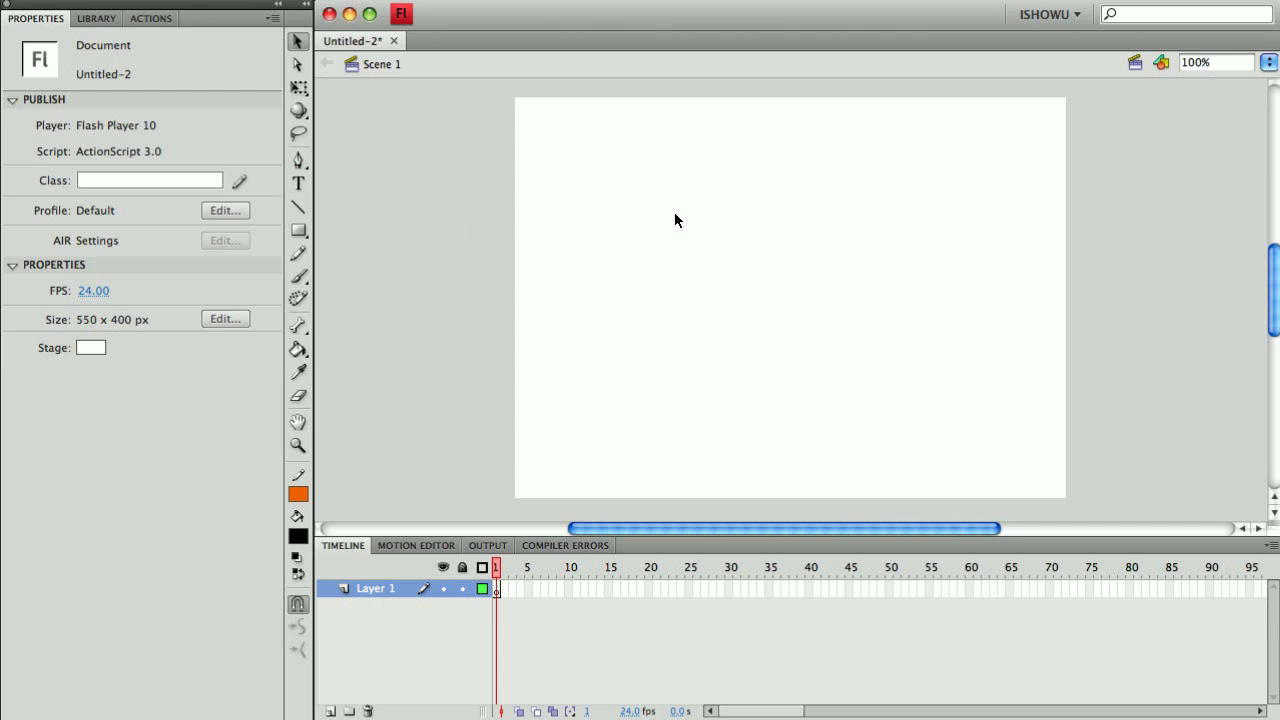
Set the stroke colour to red
{"action": "left_click", "coordinate": [299, 494]}
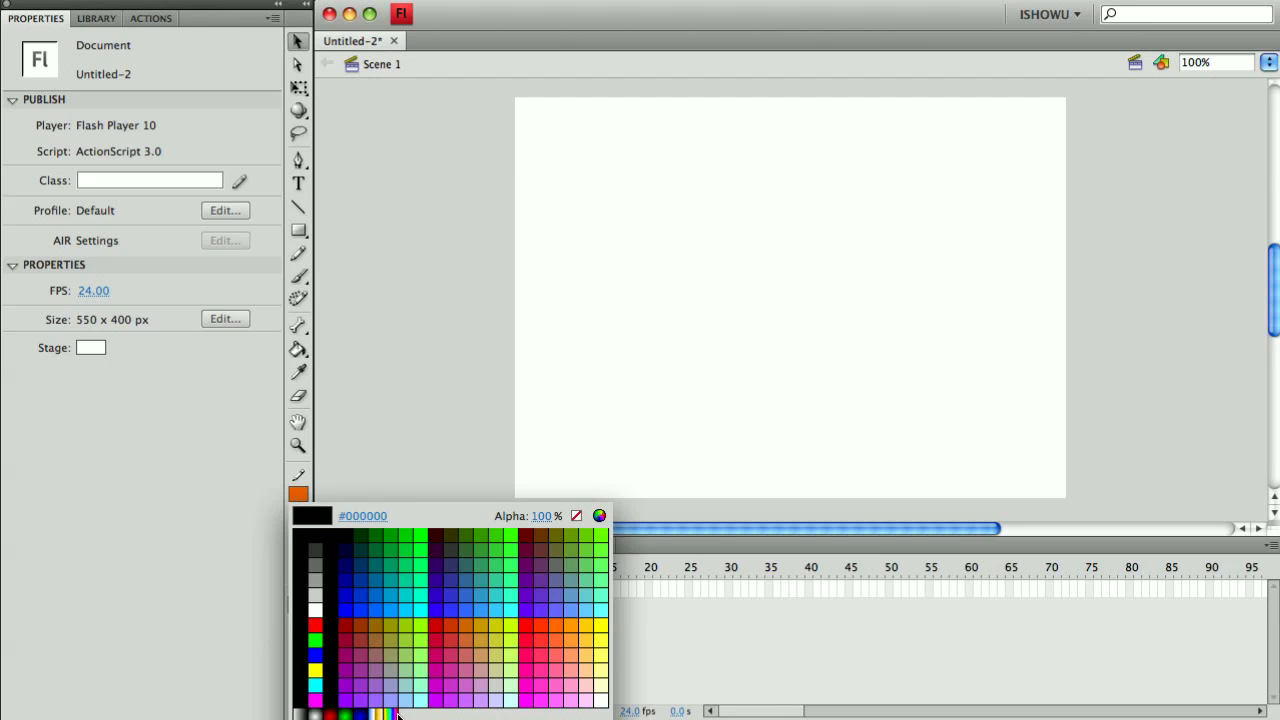
{"action": "left_click", "coordinate": [528, 630]}
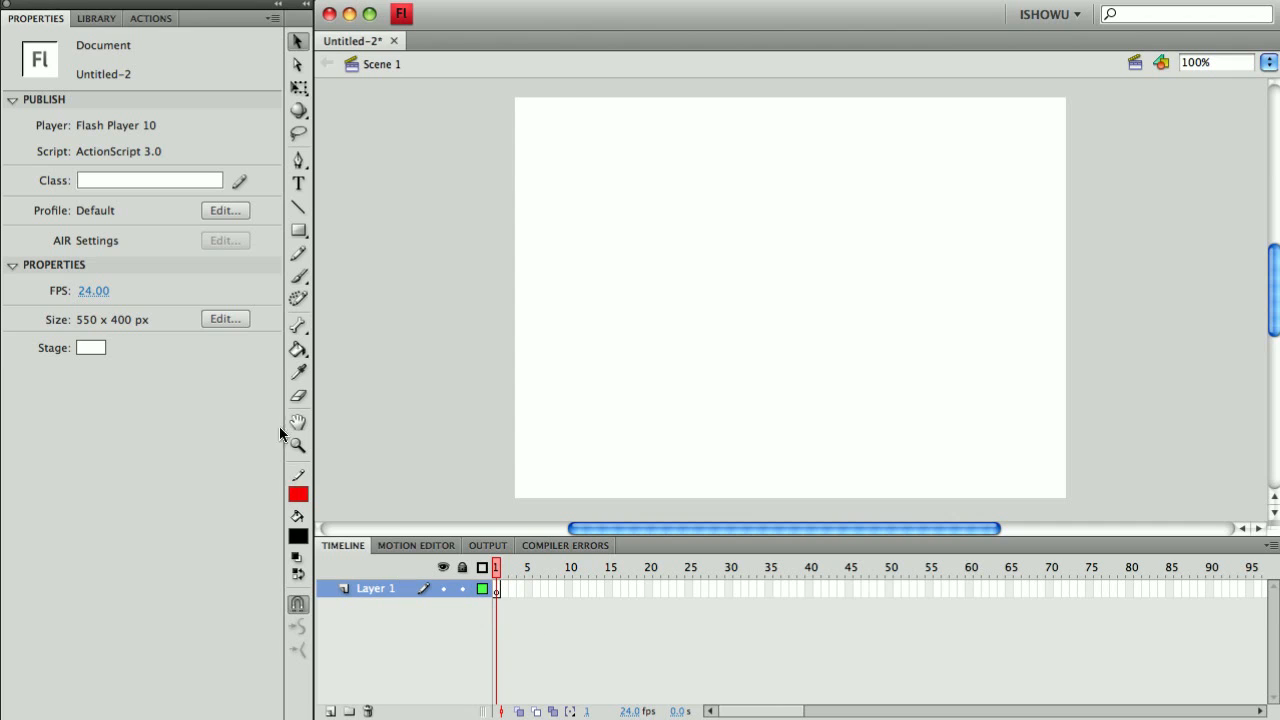
{"action": "left_click", "coordinate": [294, 205]}
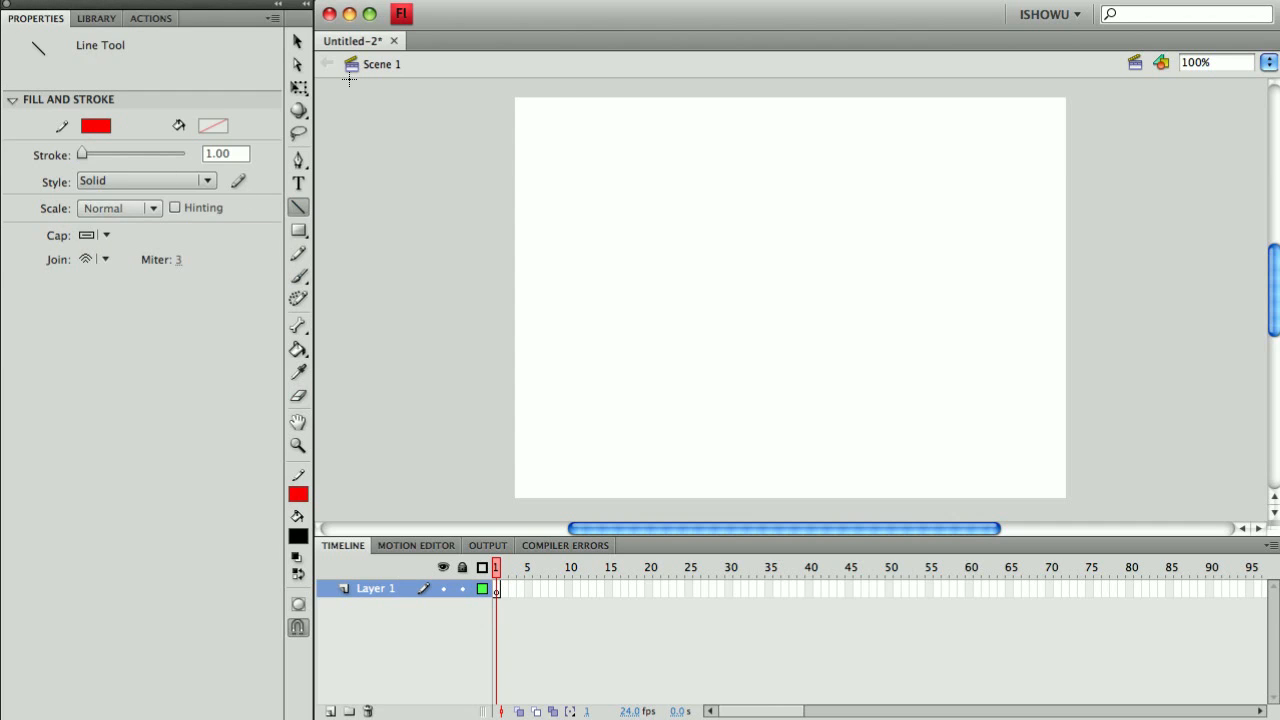
{"action": "left_click", "coordinate": [298, 137]}
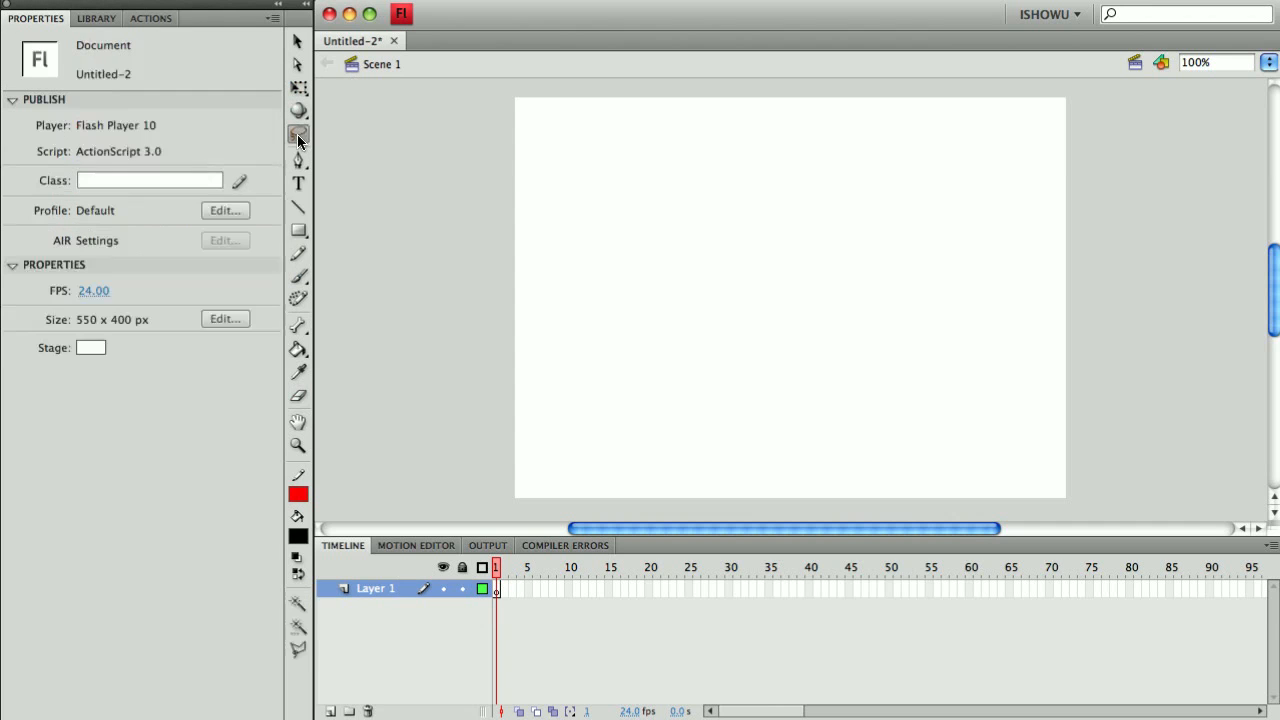
{"action": "left_click", "coordinate": [296, 253]}
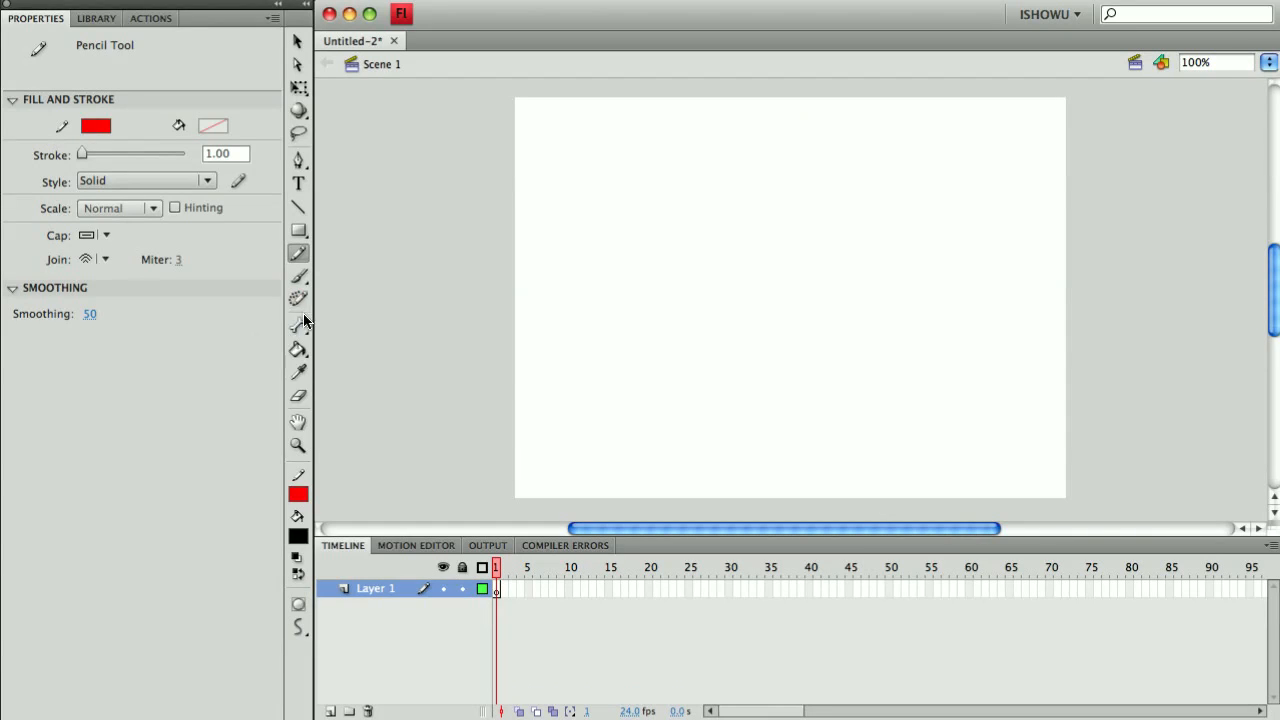
{"action": "left_click", "coordinate": [297, 350]}
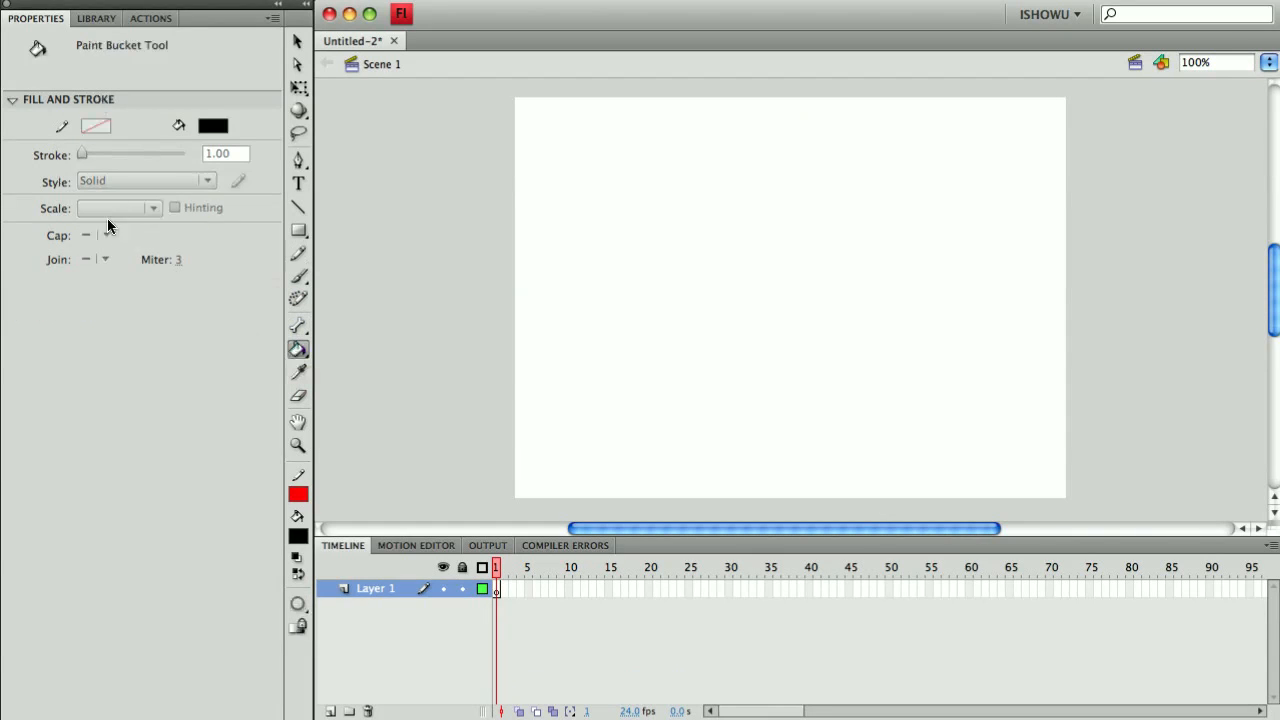
Choose the Line tool and set its stroke to 0.10, keeping the Solid style and Normal scale
{"action": "left_click", "coordinate": [301, 207]}
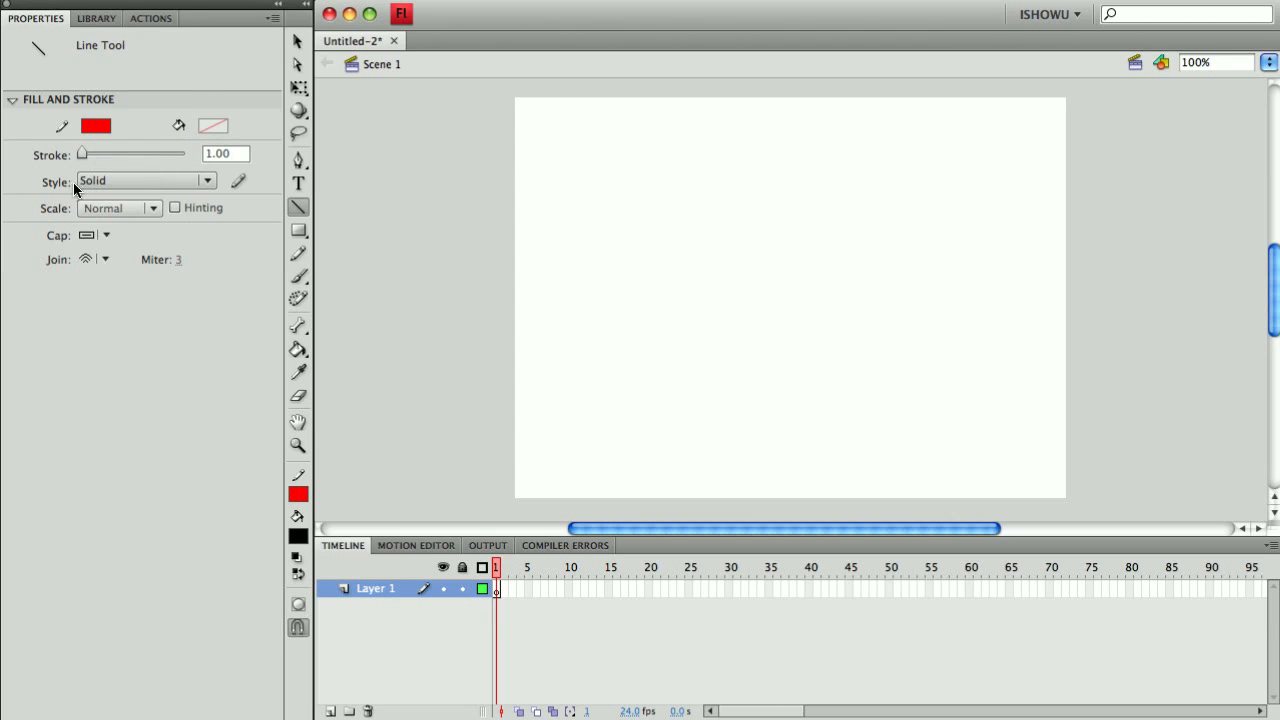
{"action": "mouse_move", "coordinate": [79, 157]}
{"action": "left_mouse_down"}
{"action": "mouse_move", "coordinate": [107, 151]}
{"action": "mouse_move", "coordinate": [79, 148]}
{"action": "left_mouse_up"}
{"action": "left_click", "coordinate": [91, 178]}
{"action": "left_click", "coordinate": [91, 178]}
{"action": "left_click", "coordinate": [143, 207]}
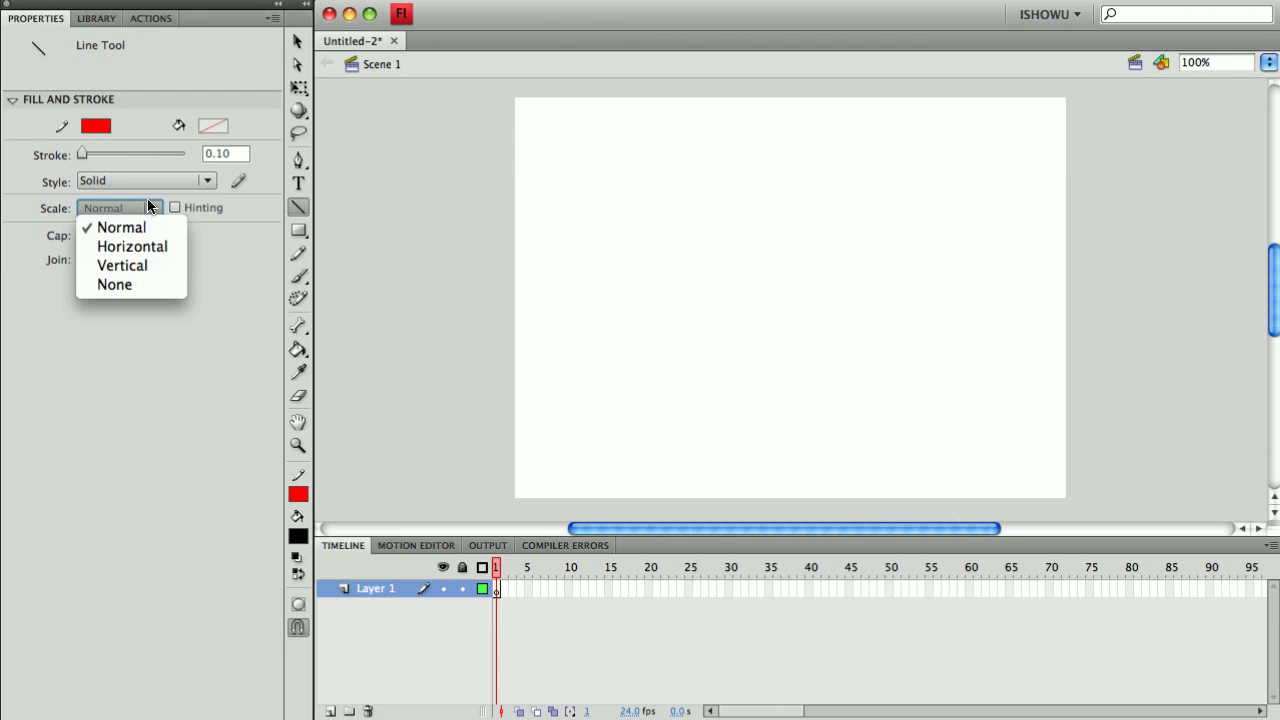
{"action": "left_click", "coordinate": [148, 203]}
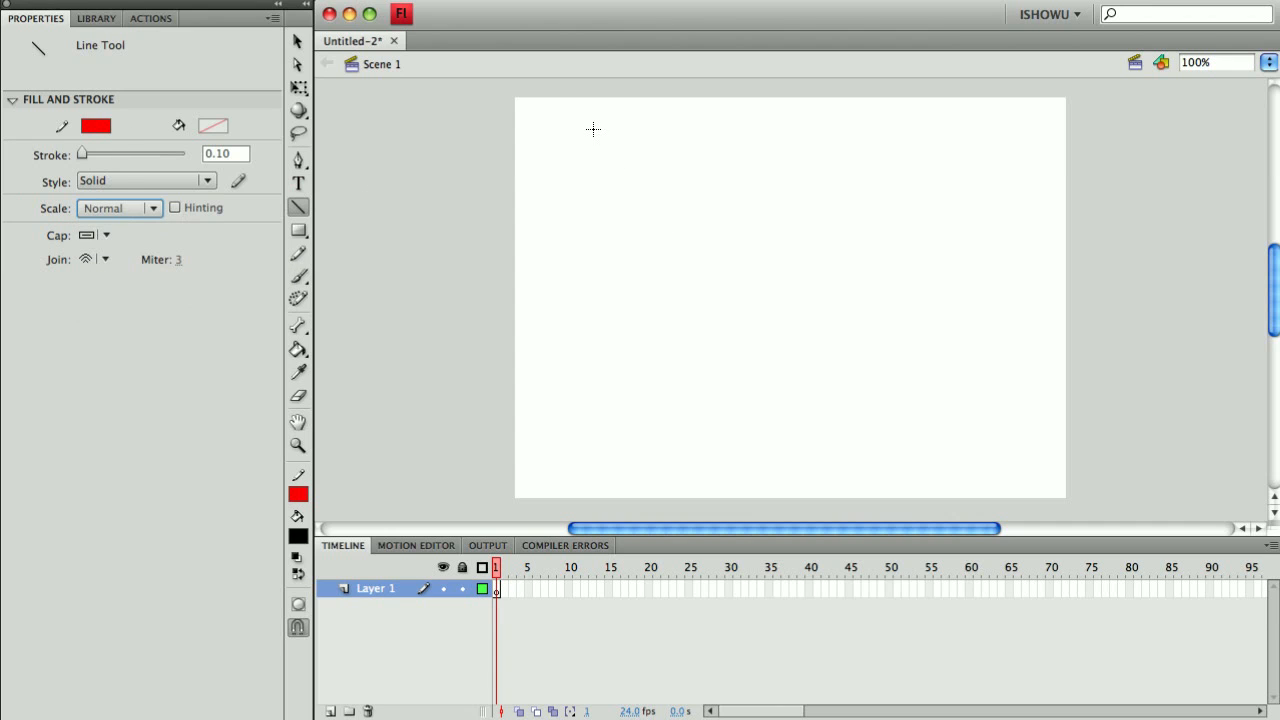
Draw five separate thin red lines on the stage: three slanted, one vertical and one horizontal
{"action": "left_click_drag", "start_coordinate": [571, 164], "coordinate": [796, 184]}
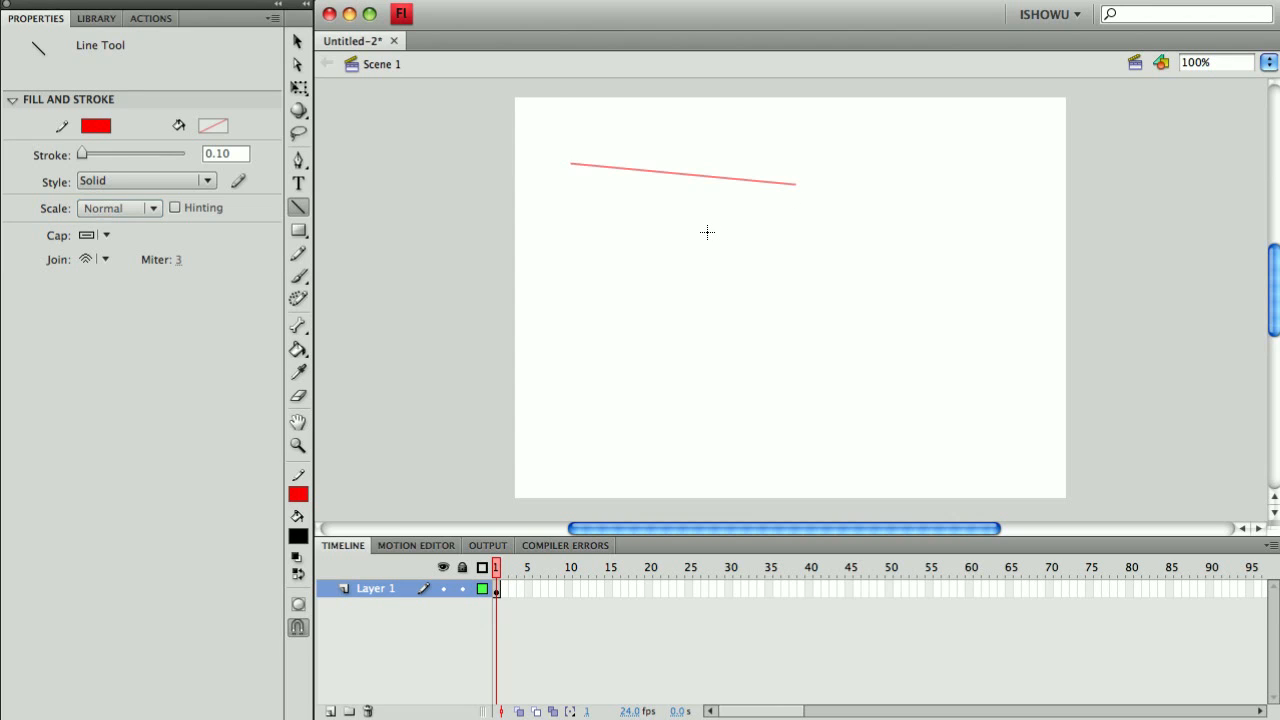
{"action": "left_click_drag", "start_coordinate": [664, 286], "coordinate": [911, 204]}
{"action": "left_click_drag", "start_coordinate": [921, 256], "coordinate": [889, 438]}
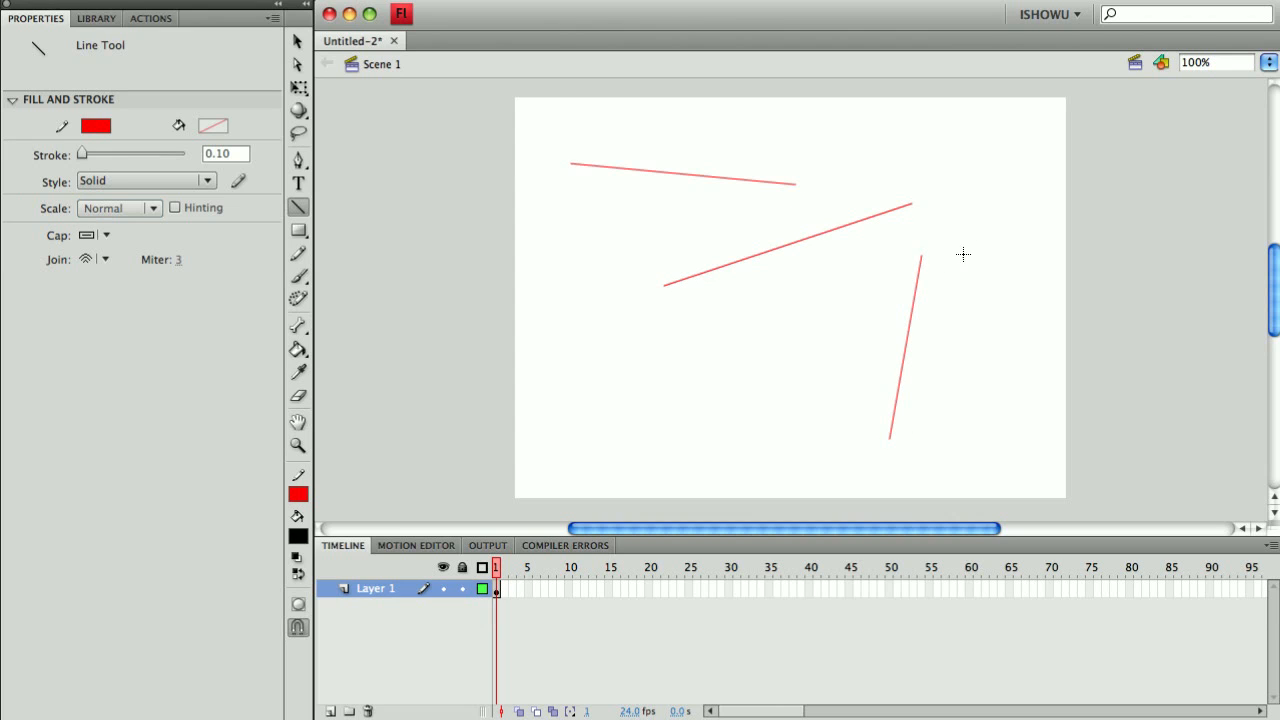
{"action": "left_click_drag", "start_coordinate": [1006, 211], "coordinate": [1030, 364]}
{"action": "left_click_drag", "start_coordinate": [619, 382], "coordinate": [694, 381]}
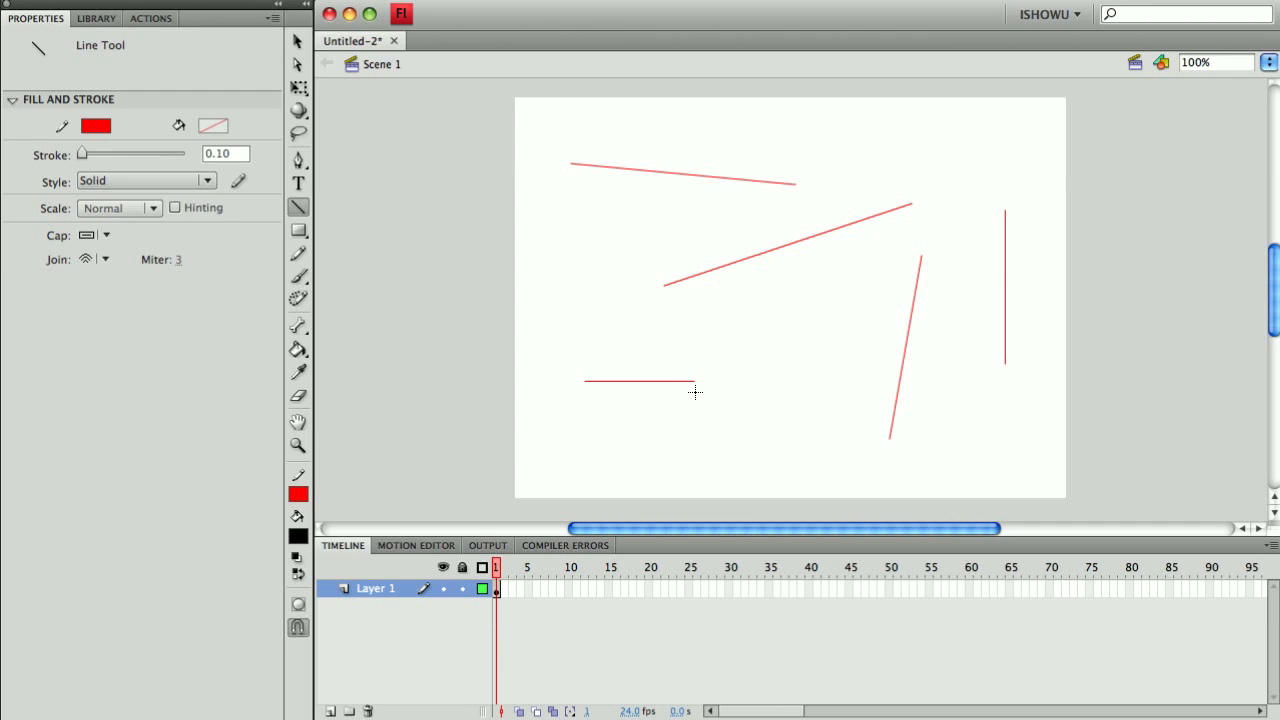
{"action": "left_click", "coordinate": [165, 182]}
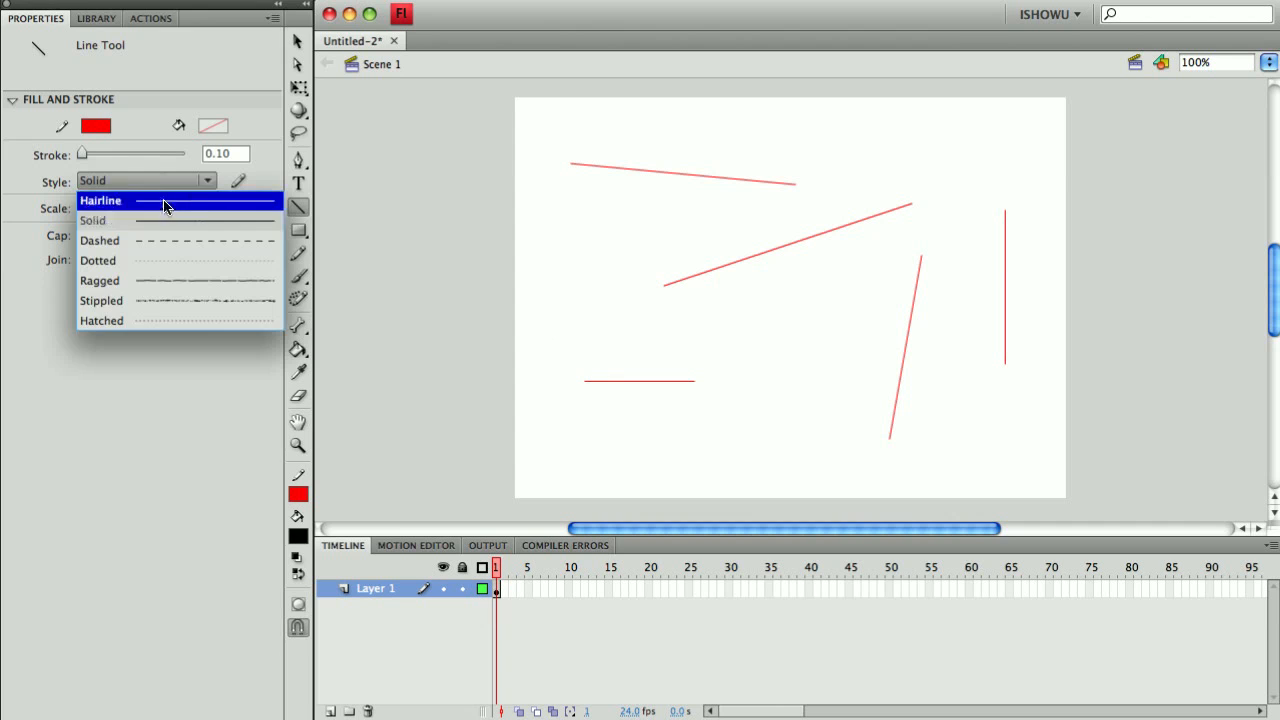
{"action": "left_click", "coordinate": [153, 180]}
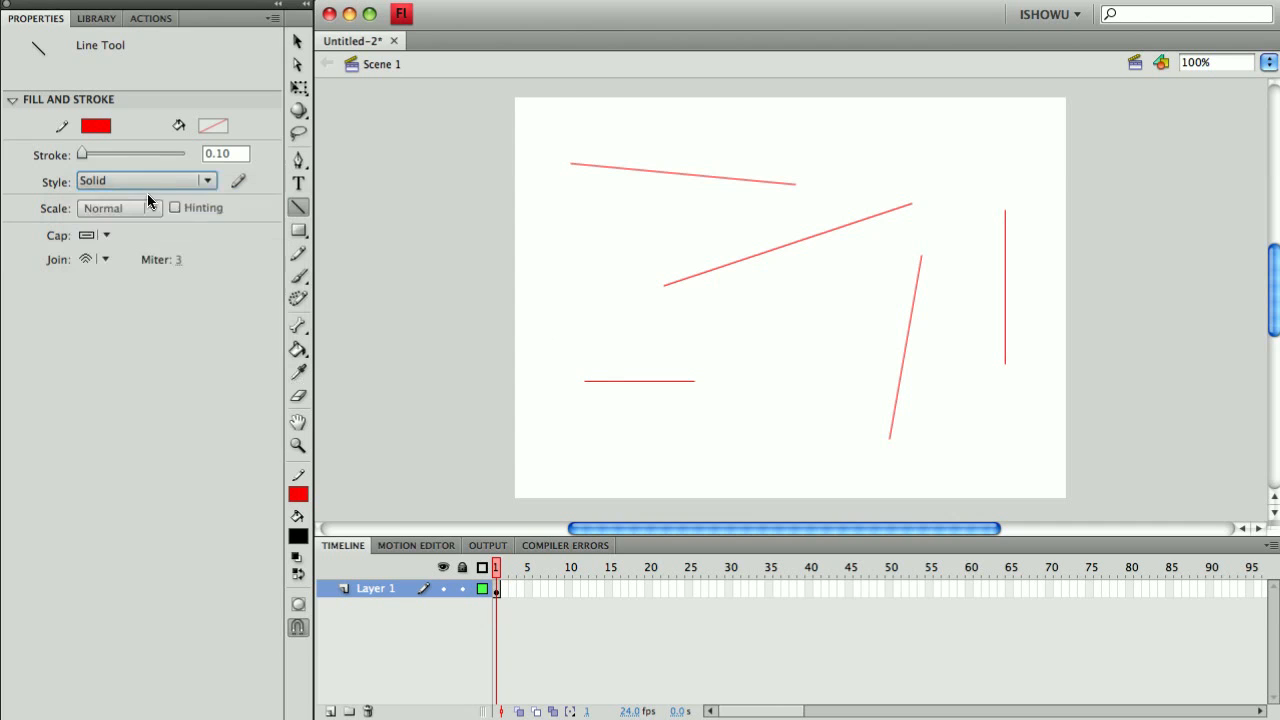
{"action": "left_click", "coordinate": [147, 208]}
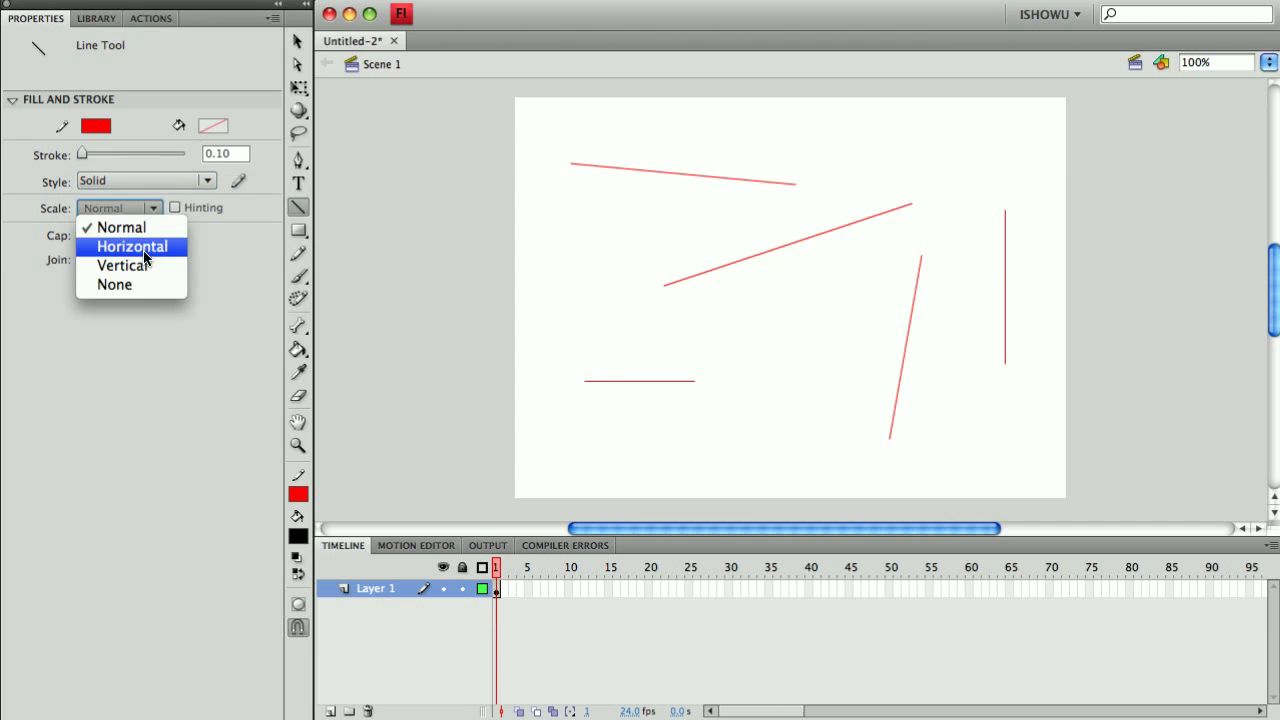
{"action": "left_click", "coordinate": [146, 228]}
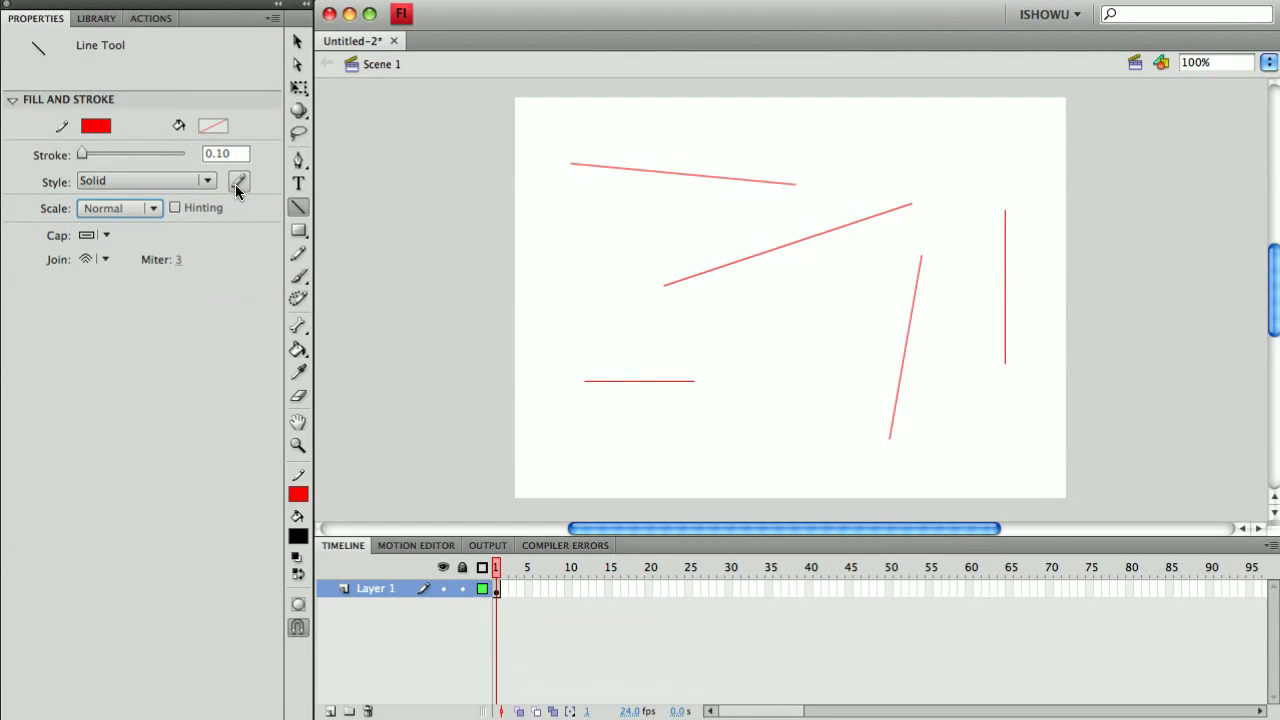
Set the stroke to 10 and draw a thick diagonal line from the stage's upper left to its lower middle
{"action": "left_click_drag", "start_coordinate": [84, 149], "coordinate": [88, 152]}
{"action": "left_click", "coordinate": [200, 153]}
{"action": "key", "text": "BackSpace"}
{"action": "type", "text": "10"}
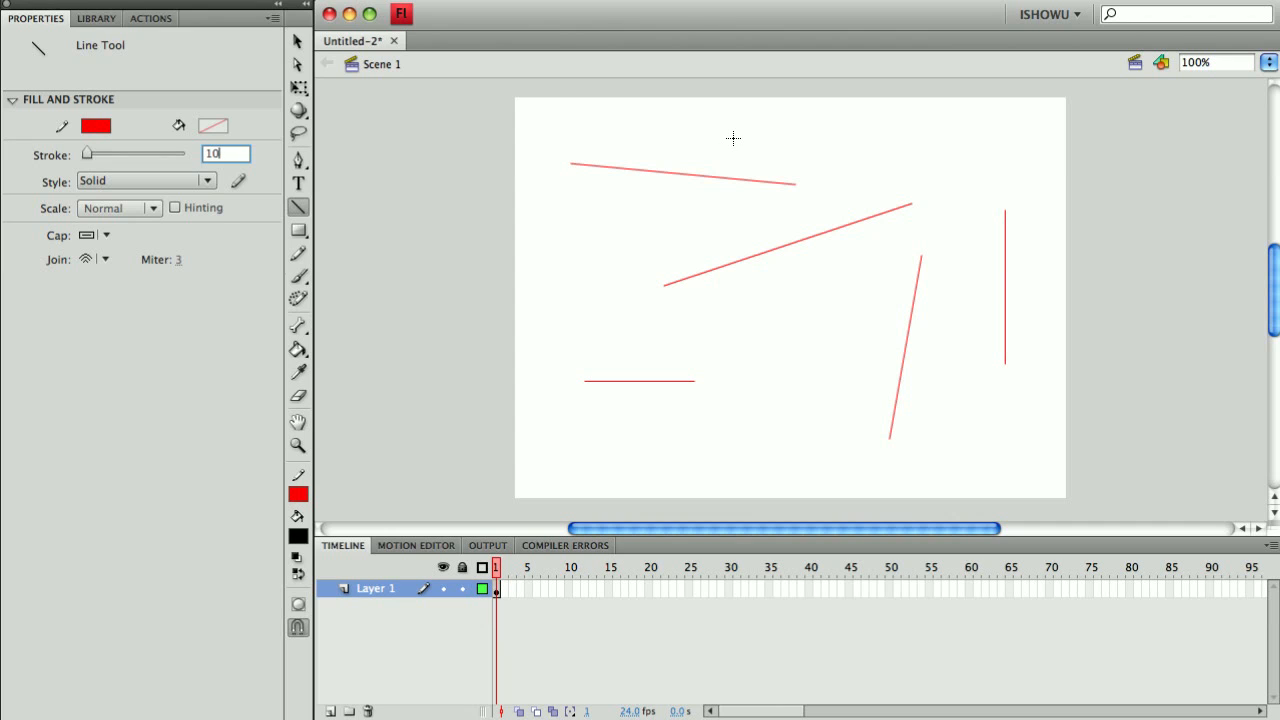
{"action": "mouse_move", "coordinate": [552, 225]}
{"action": "left_mouse_down"}
{"action": "mouse_move", "coordinate": [774, 349]}
{"action": "mouse_move", "coordinate": [812, 441]}
{"action": "left_mouse_up"}
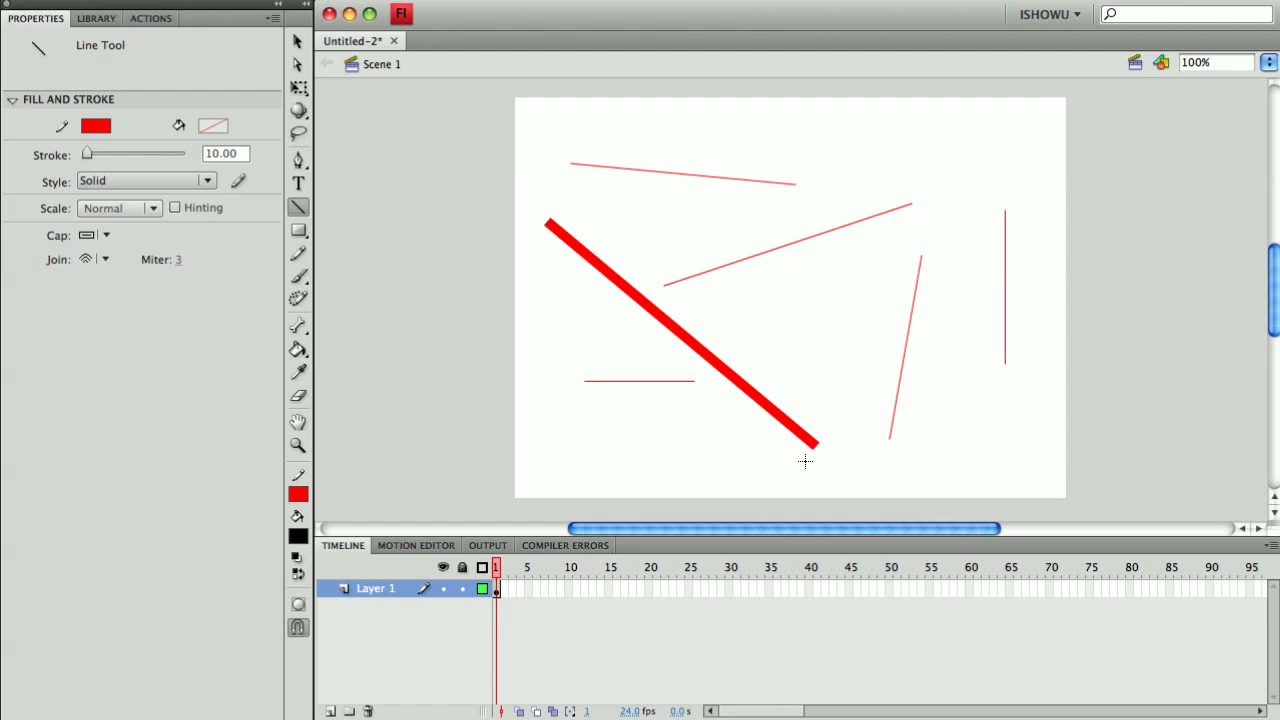
Set the cap to Round for the Line tool and for the existing thick diagonal line
{"action": "left_click", "coordinate": [106, 237]}
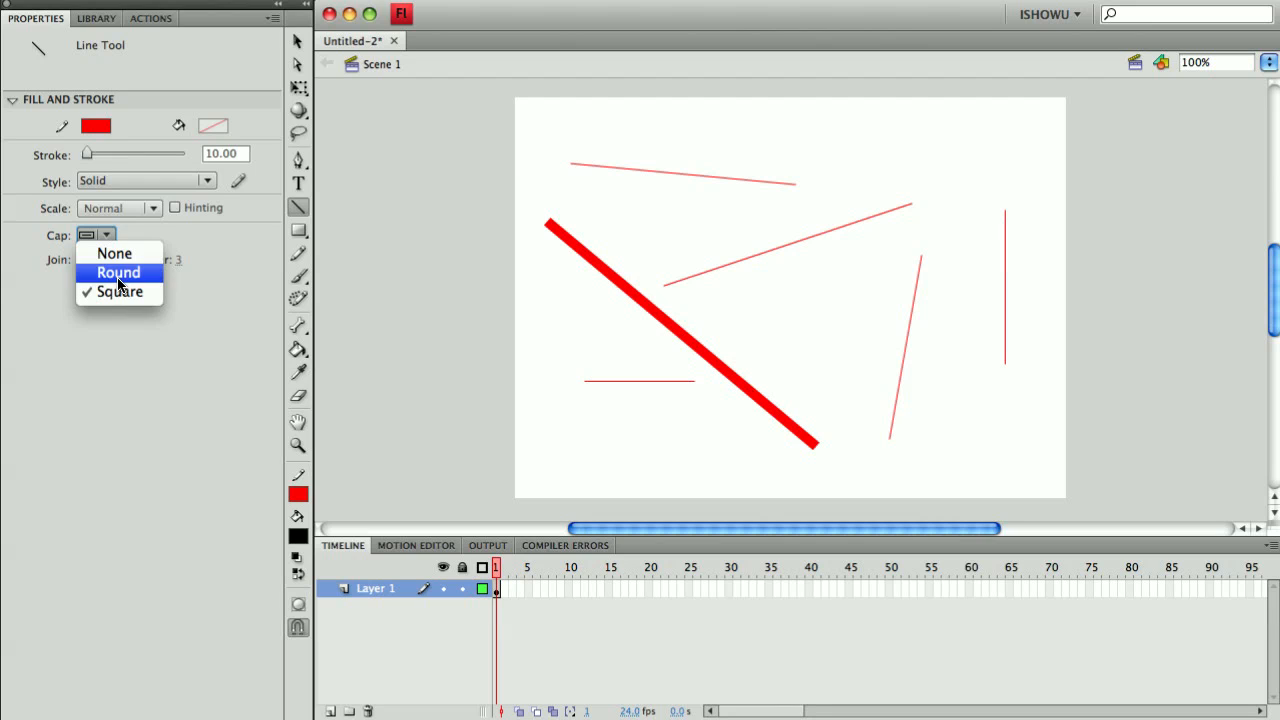
{"action": "left_click", "coordinate": [115, 274]}
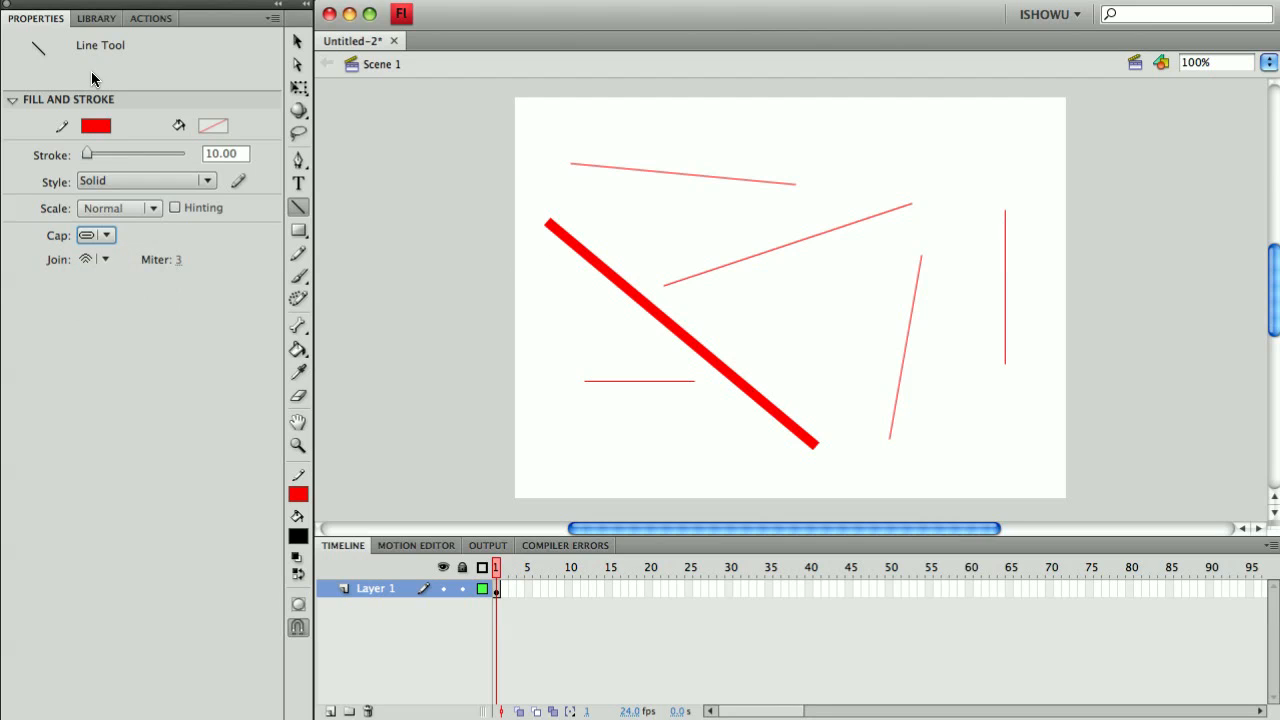
{"action": "left_click", "coordinate": [295, 40]}
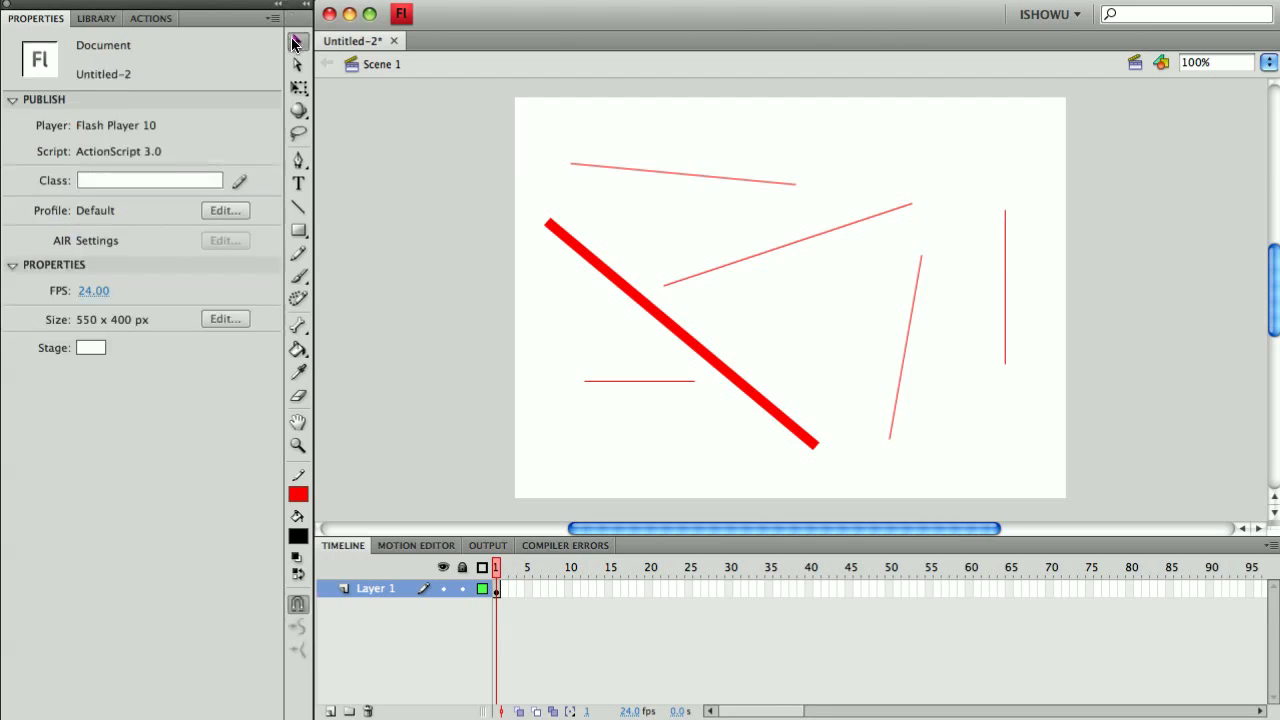
{"action": "left_click", "coordinate": [570, 245]}
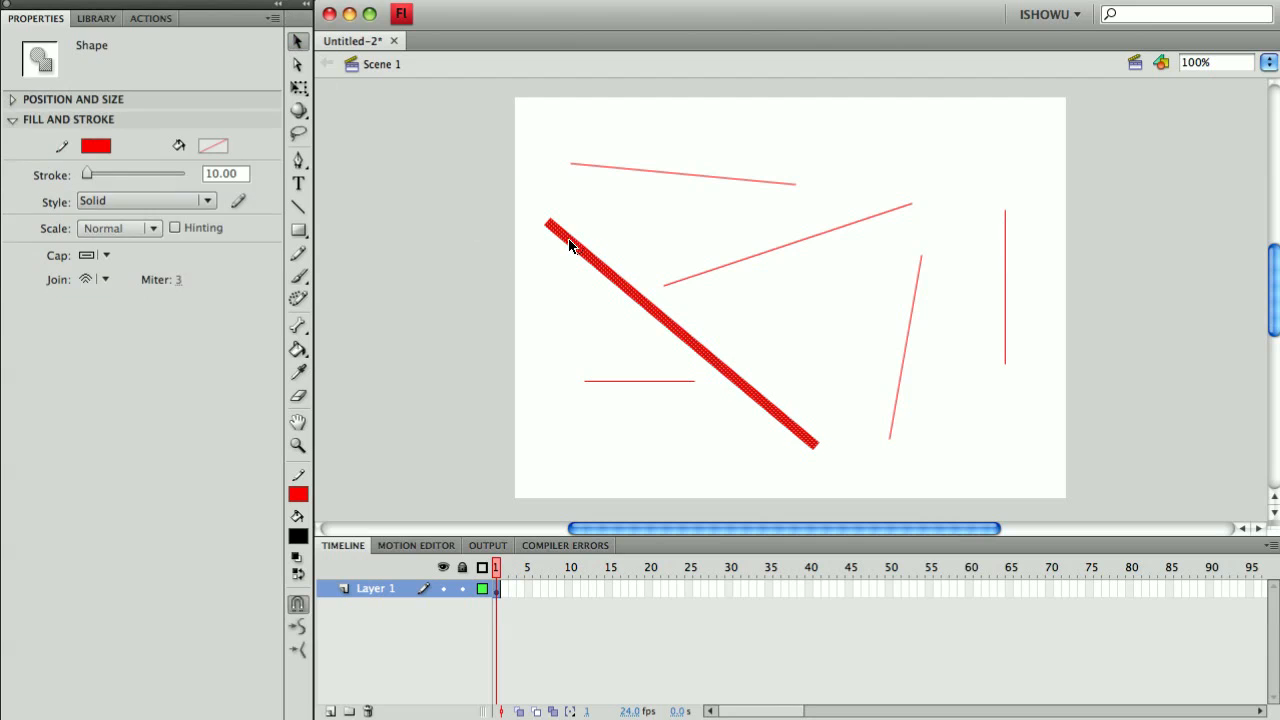
{"action": "left_click", "coordinate": [108, 258]}
{"action": "left_click", "coordinate": [104, 293]}
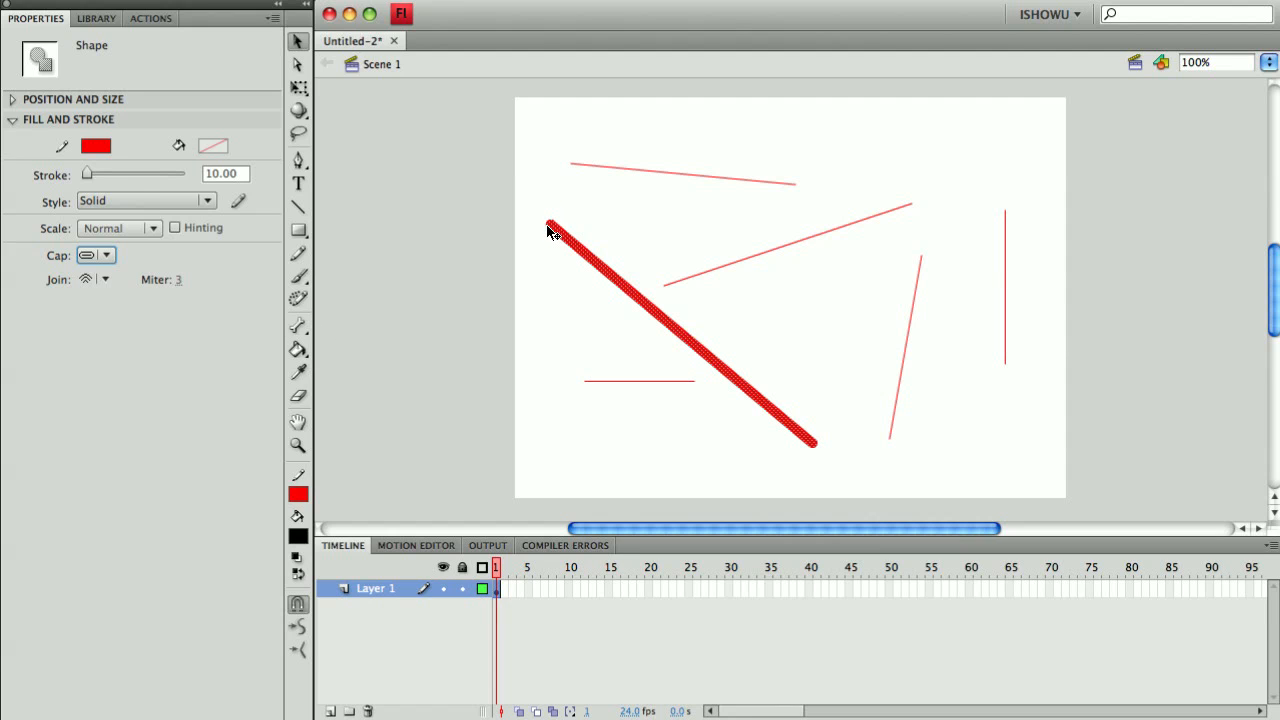
Increase the thick diagonal line's stroke to about 37.15 and set its cap to Square
{"action": "left_click_drag", "start_coordinate": [89, 173], "coordinate": [100, 174]}
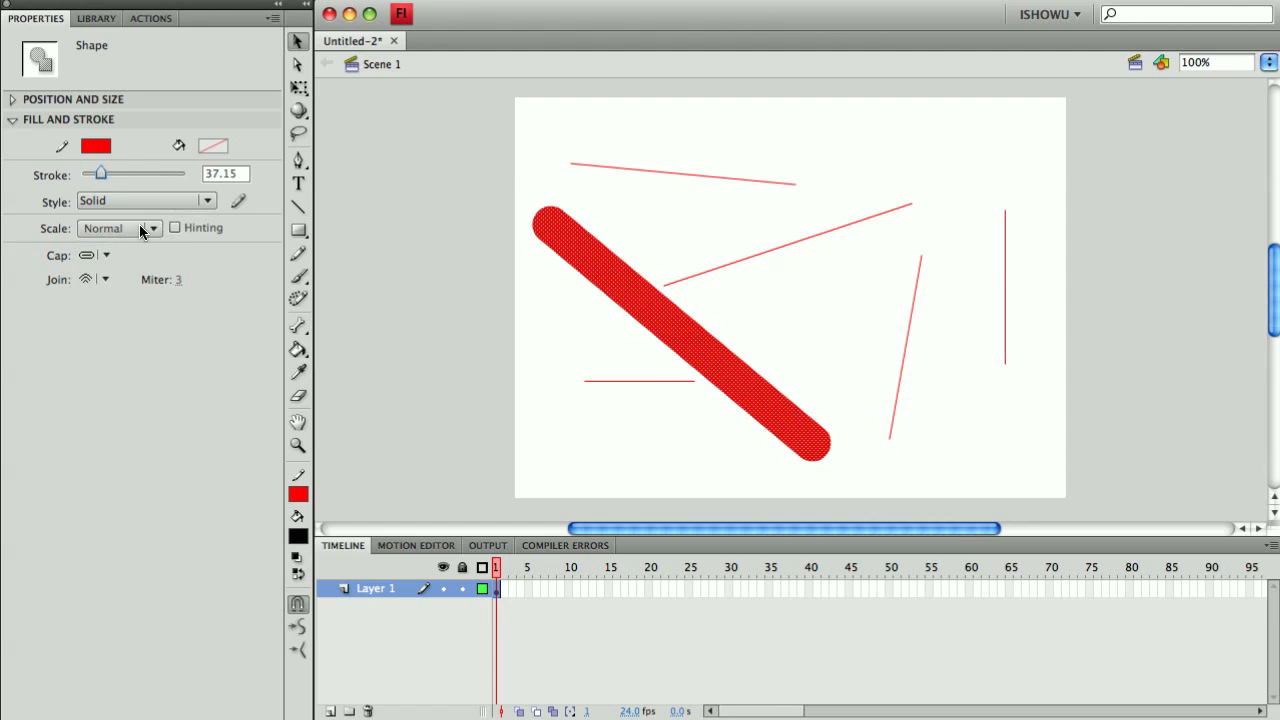
{"action": "left_click", "coordinate": [108, 257]}
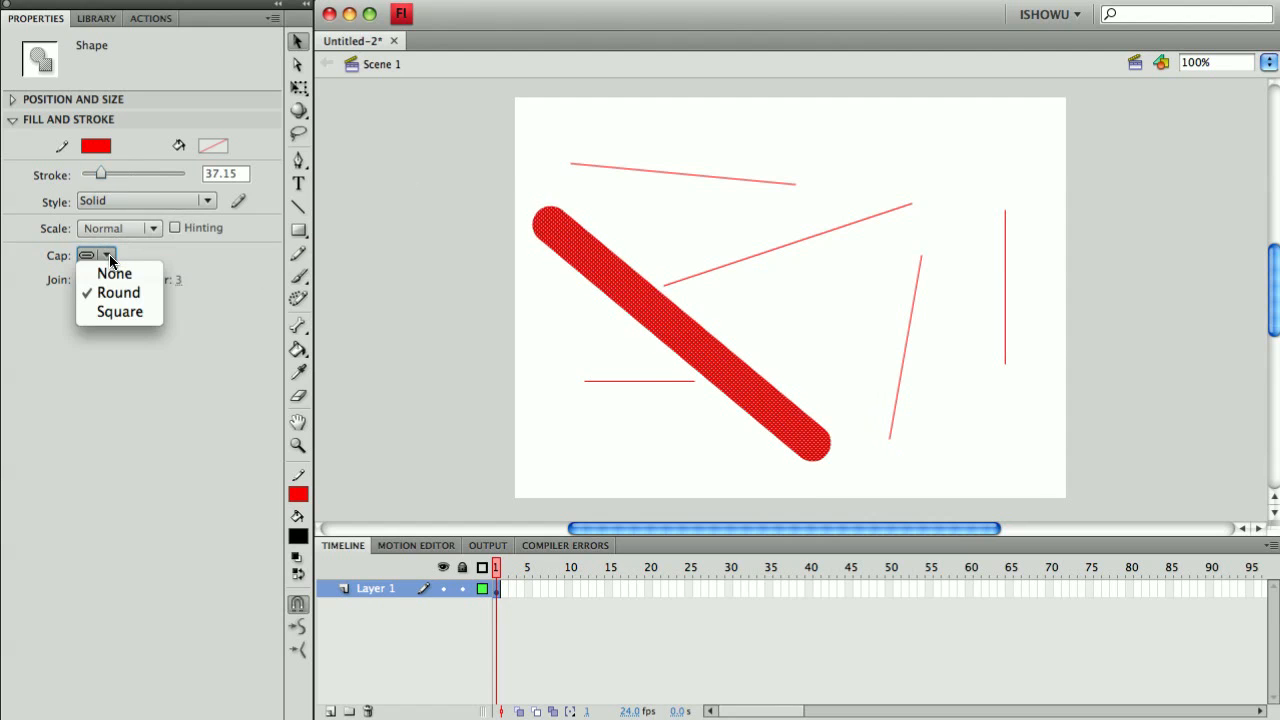
{"action": "left_click", "coordinate": [113, 313]}
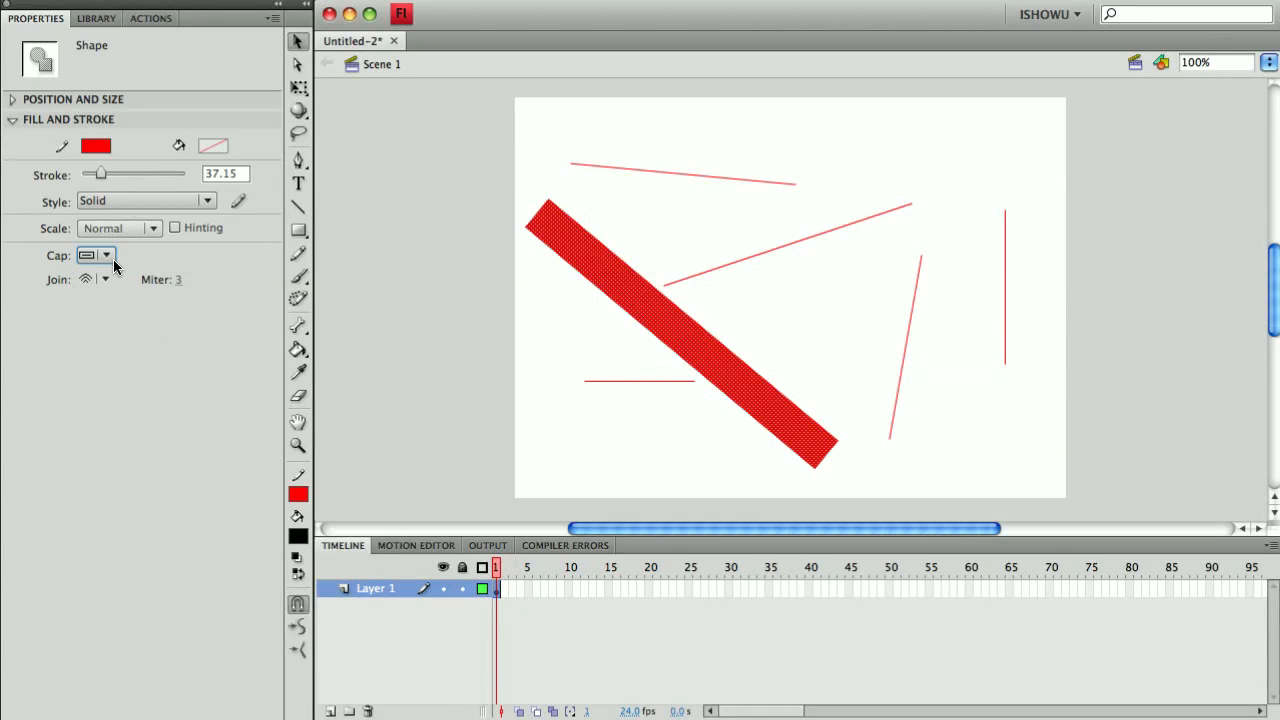
Try the None and Round caps on the thick diagonal line, and return it to Square
{"action": "left_click", "coordinate": [113, 259]}
{"action": "left_click", "coordinate": [115, 275]}
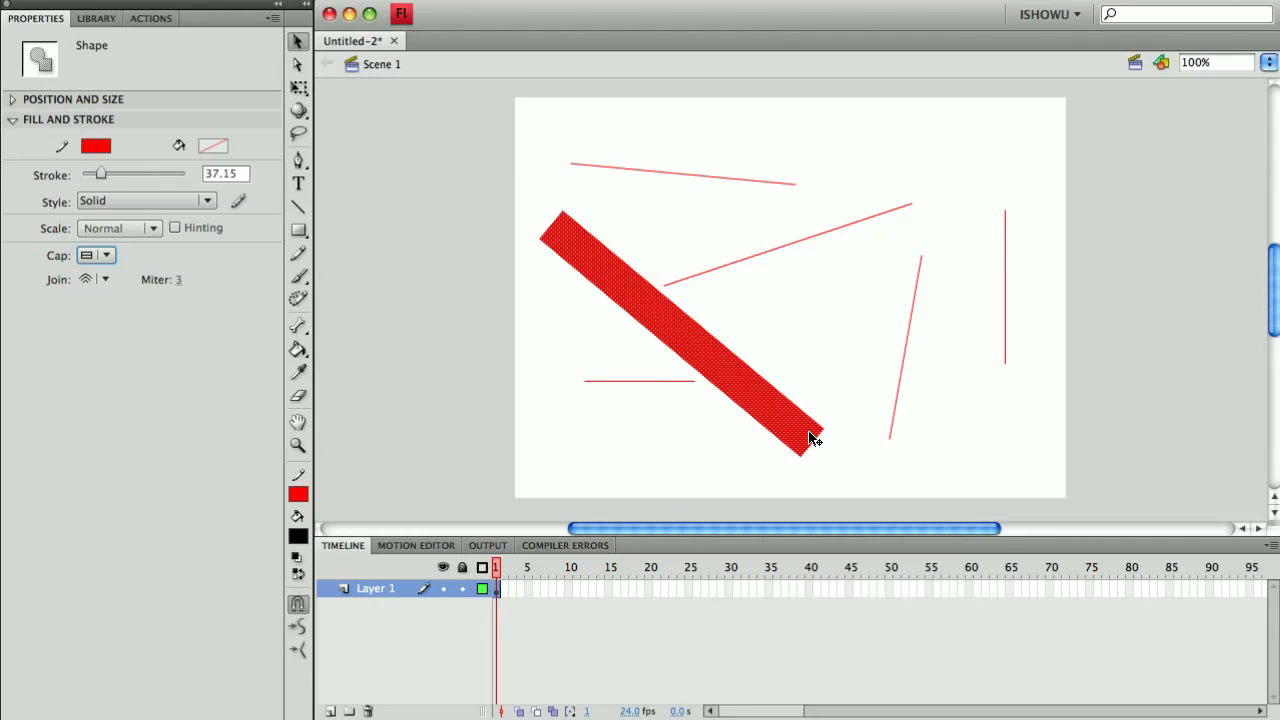
{"action": "left_click", "coordinate": [104, 256]}
{"action": "left_click", "coordinate": [108, 290]}
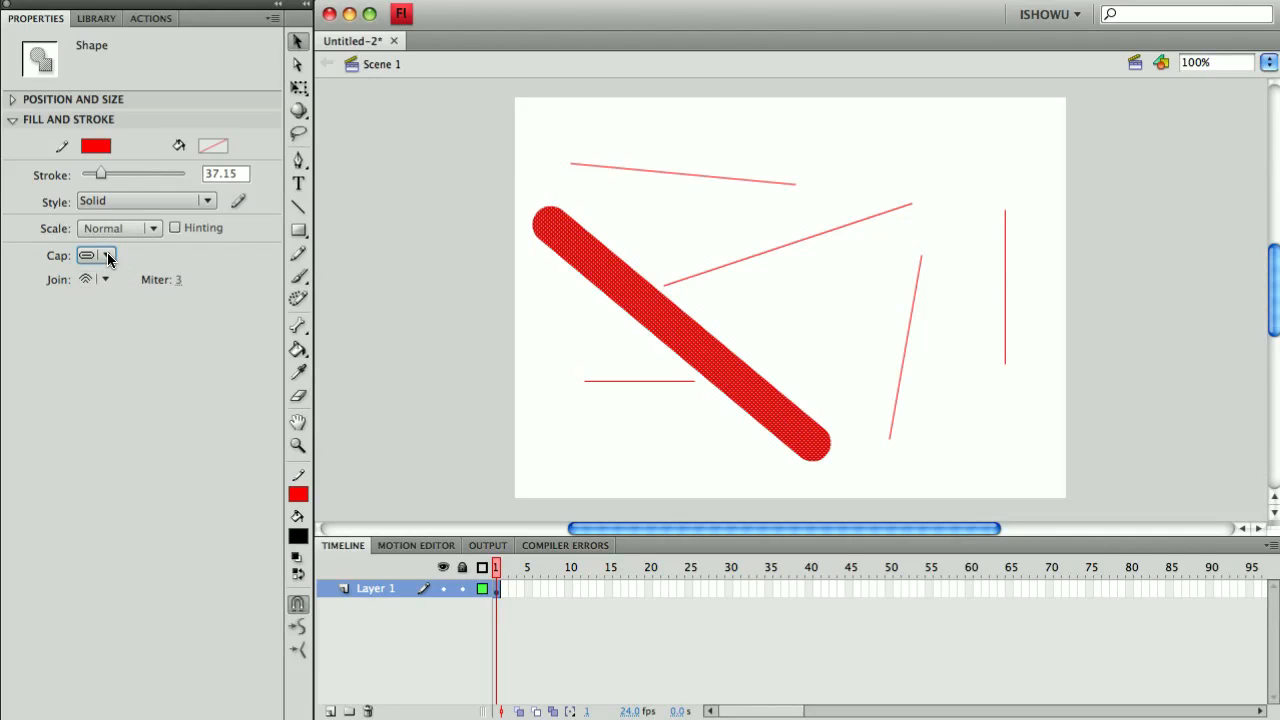
{"action": "left_click", "coordinate": [108, 257]}
{"action": "left_click", "coordinate": [116, 312]}
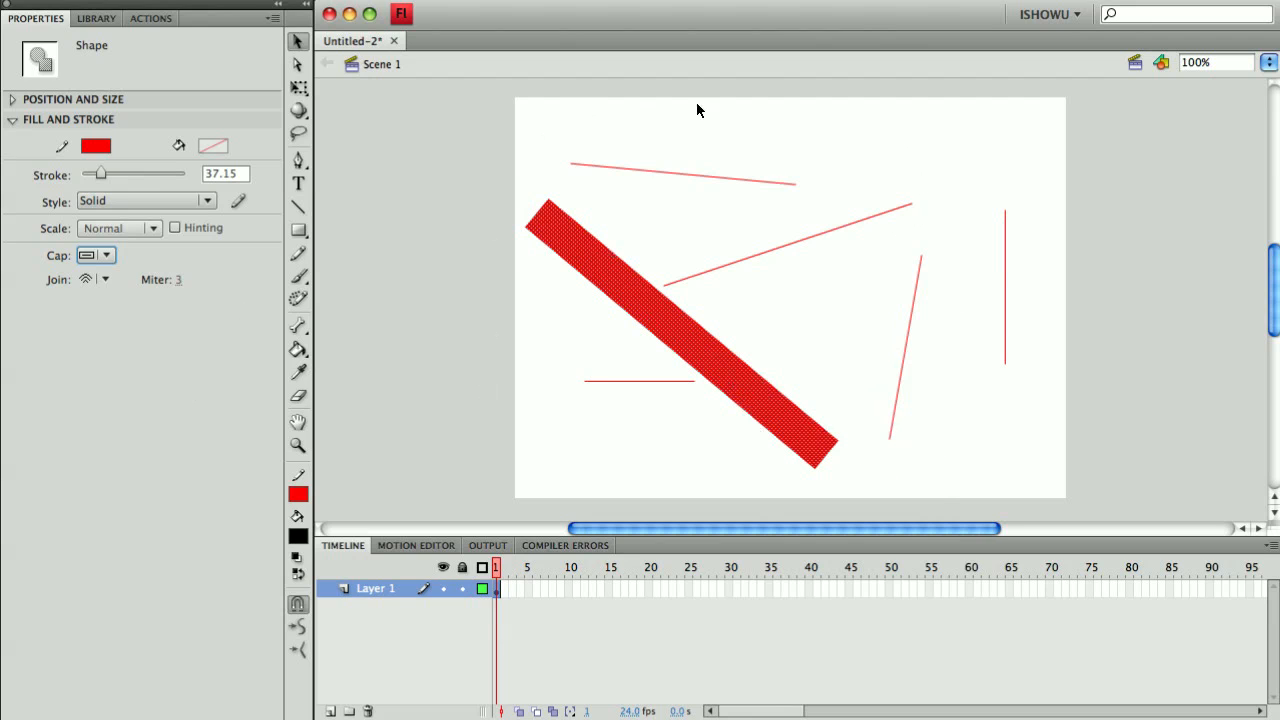
Erase parts of the thin lines with the Eraser tool, and clear everything from the stage
{"action": "left_click", "coordinate": [297, 400]}
{"action": "mouse_move", "coordinate": [683, 226]}
{"action": "left_mouse_down"}
{"action": "mouse_move", "coordinate": [580, 345]}
{"action": "mouse_move", "coordinate": [686, 267]}
{"action": "mouse_move", "coordinate": [650, 419]}
{"action": "mouse_move", "coordinate": [750, 370]}
{"action": "left_mouse_up"}
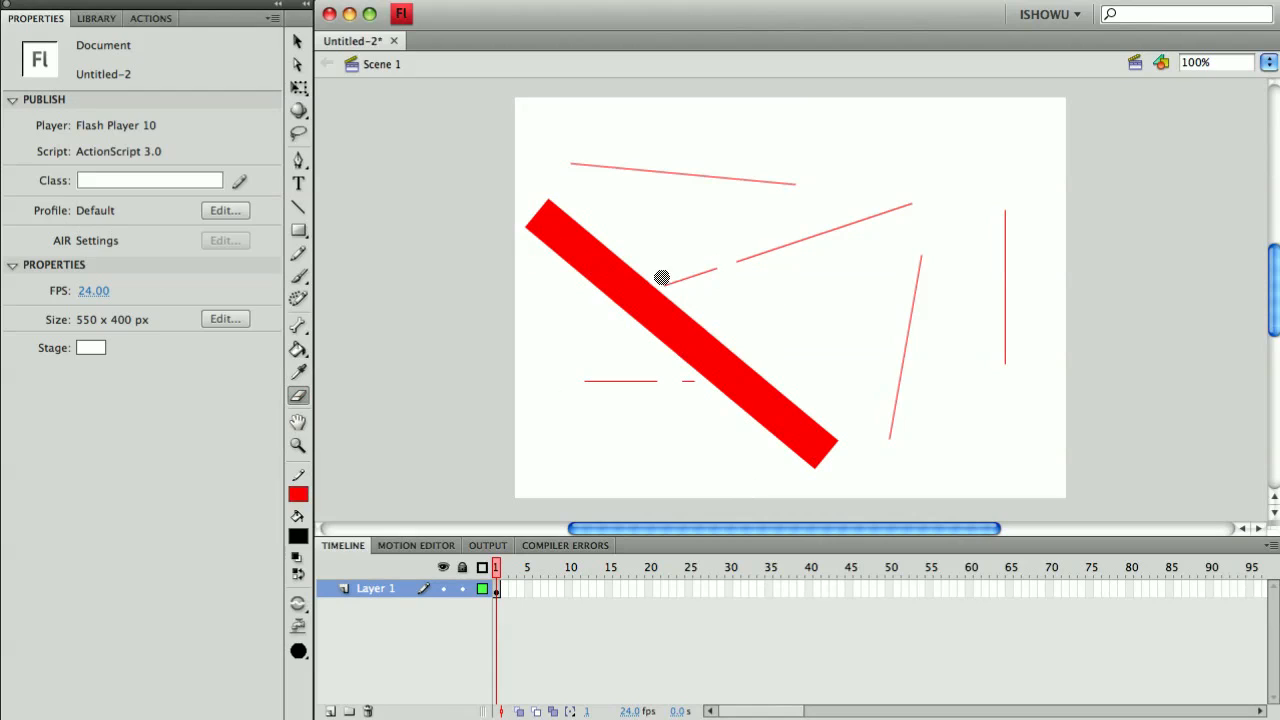
{"action": "left_click_drag", "start_coordinate": [792, 260], "coordinate": [784, 241]}
{"action": "double_click", "coordinate": [297, 397]}
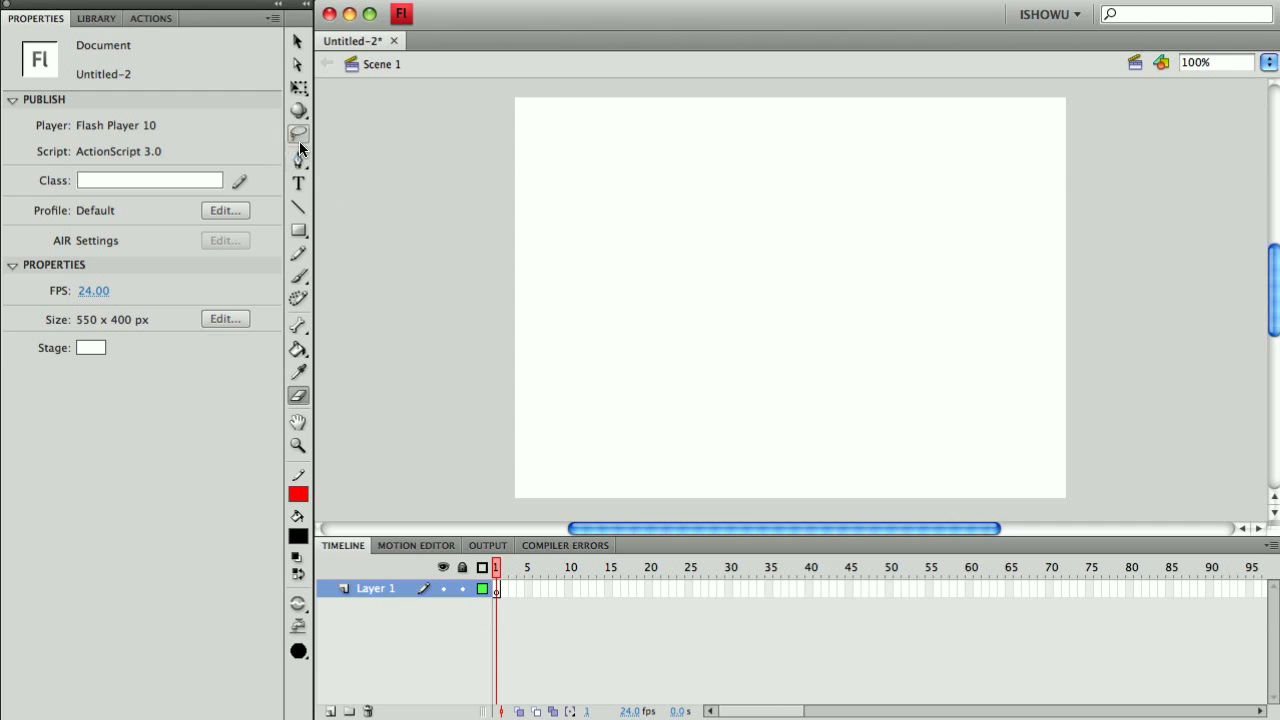
Set the Pencil tool to Straighten mode, and draw and undo a trial freehand stroke on the stage
{"action": "left_click", "coordinate": [299, 255]}
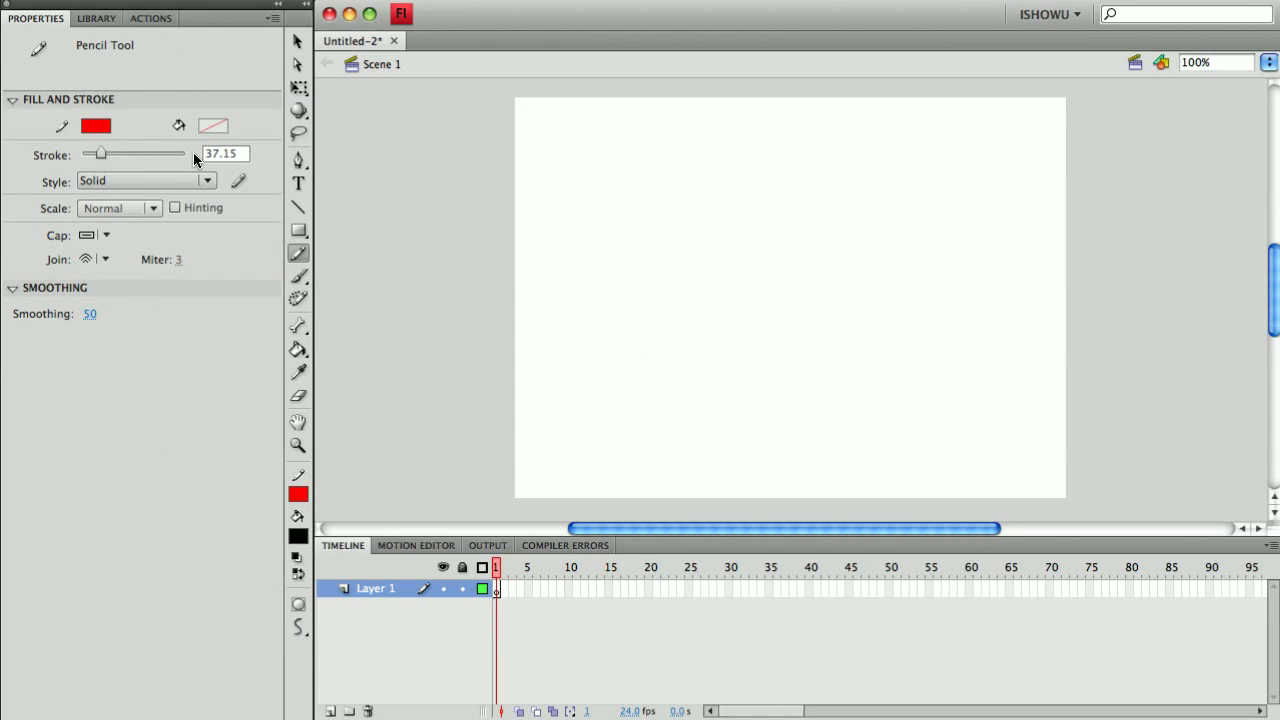
{"action": "left_click", "coordinate": [301, 629]}
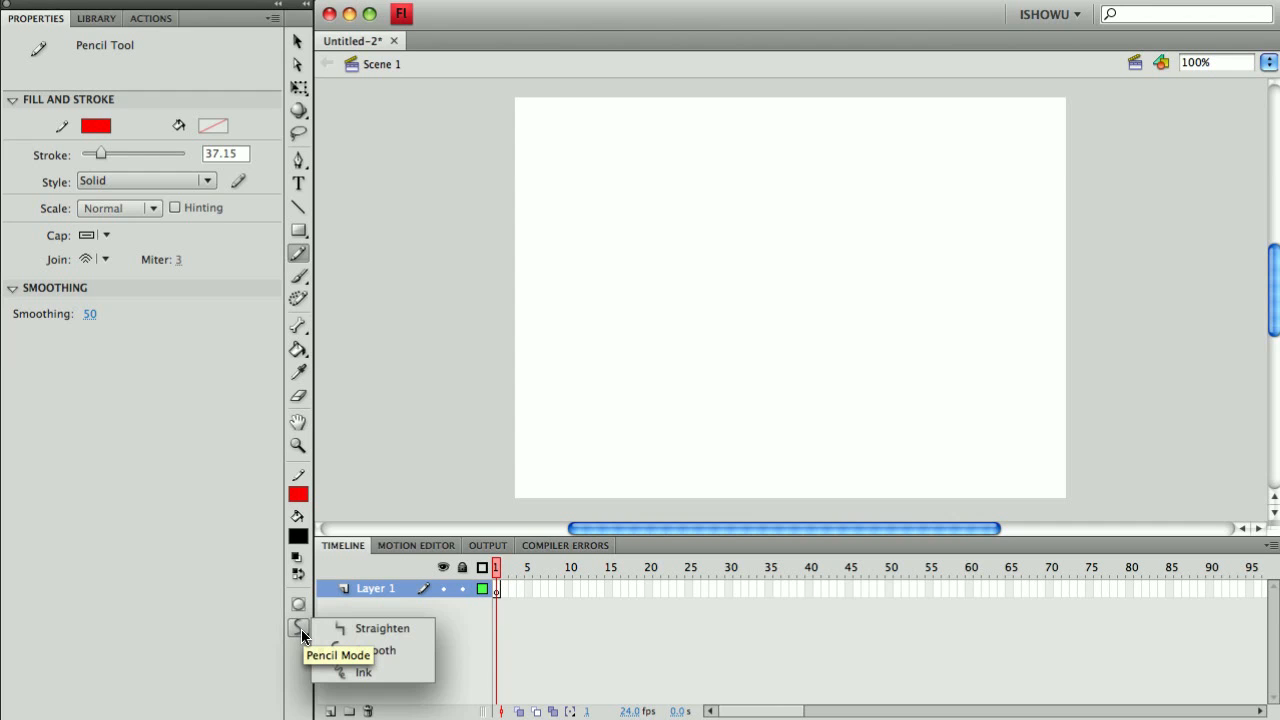
{"action": "left_click", "coordinate": [376, 630]}
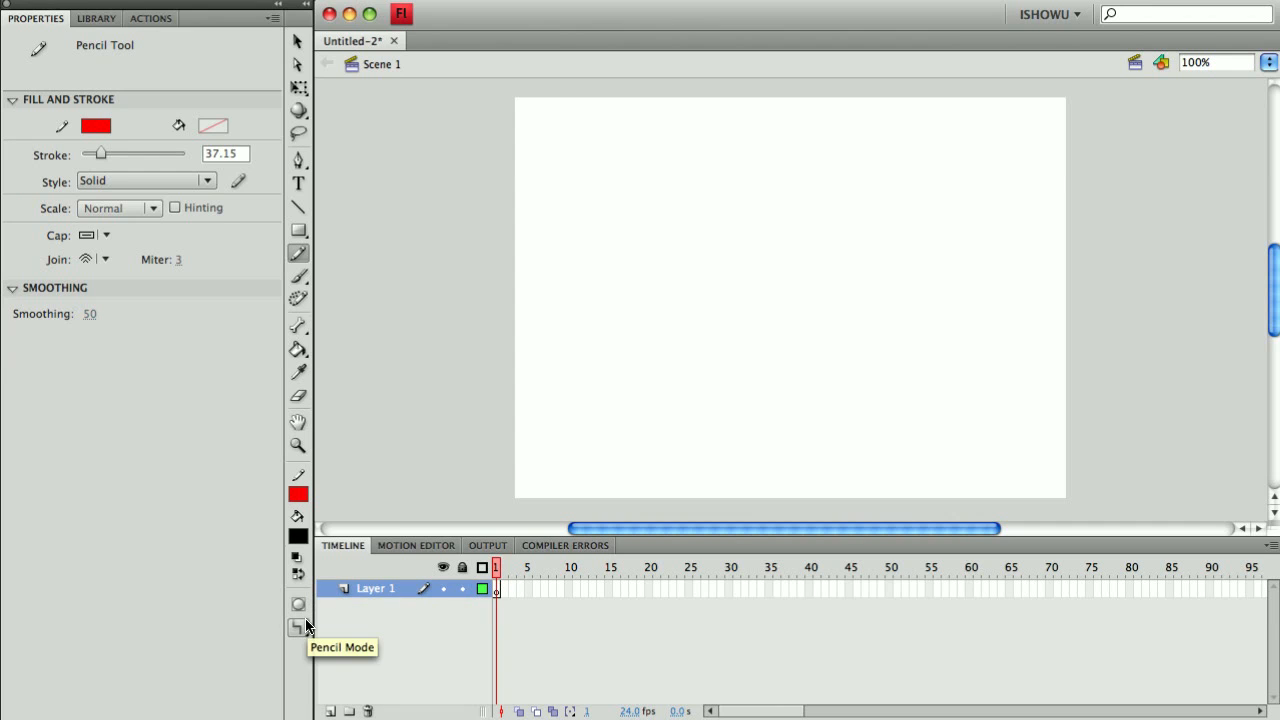
{"action": "mouse_move", "coordinate": [698, 134]}
{"action": "left_mouse_down"}
{"action": "mouse_move", "coordinate": [653, 140]}
{"action": "mouse_move", "coordinate": [624, 168]}
{"action": "left_mouse_up"}
{"action": "key", "text": "super+z"}
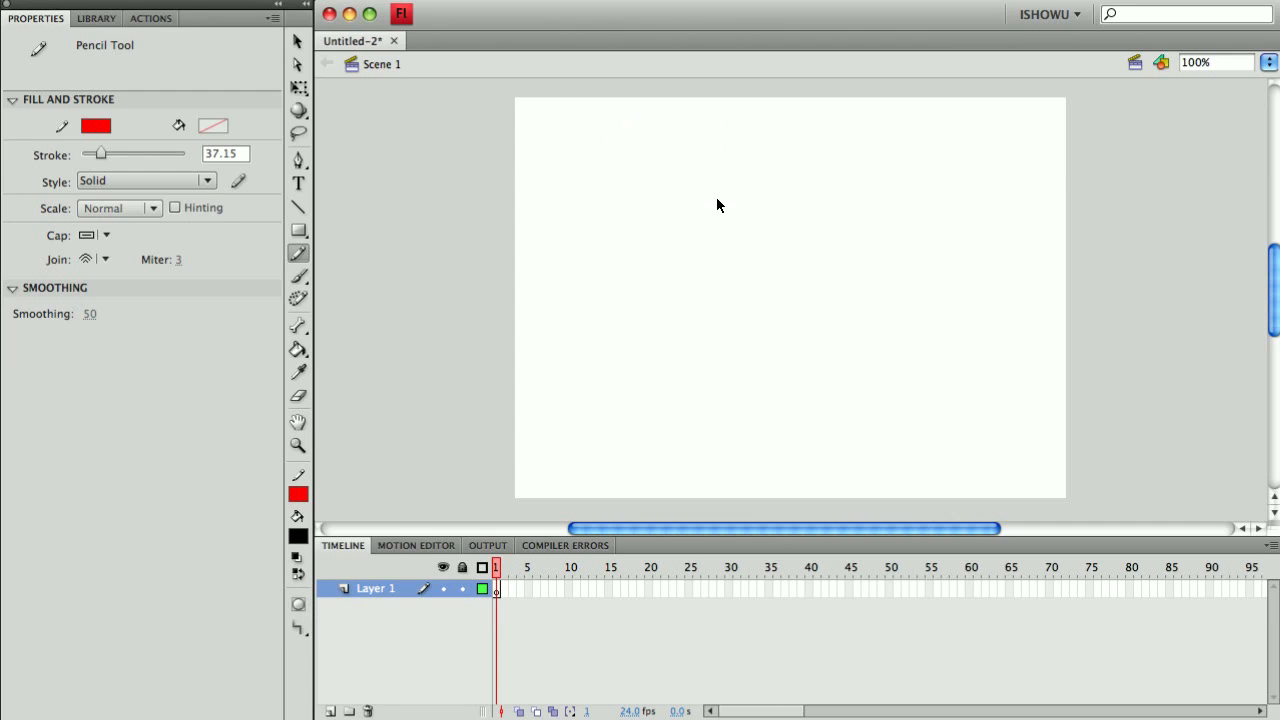
Set the Pencil stroke height to 2 and draw a closed freehand oval in the upper-left area of the stage
{"action": "left_click_drag", "start_coordinate": [100, 153], "coordinate": [86, 155]}
{"action": "double_click", "coordinate": [240, 153]}
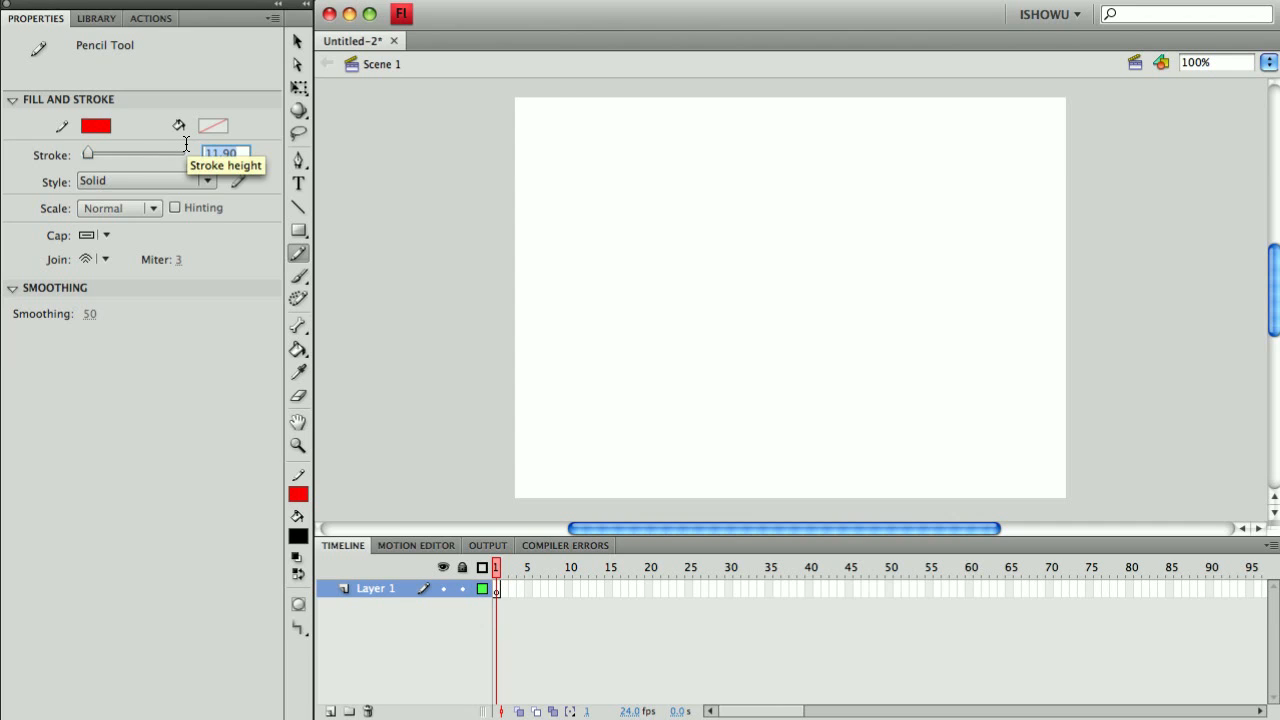
{"action": "type", "text": "2"}
{"action": "key", "text": "Return"}
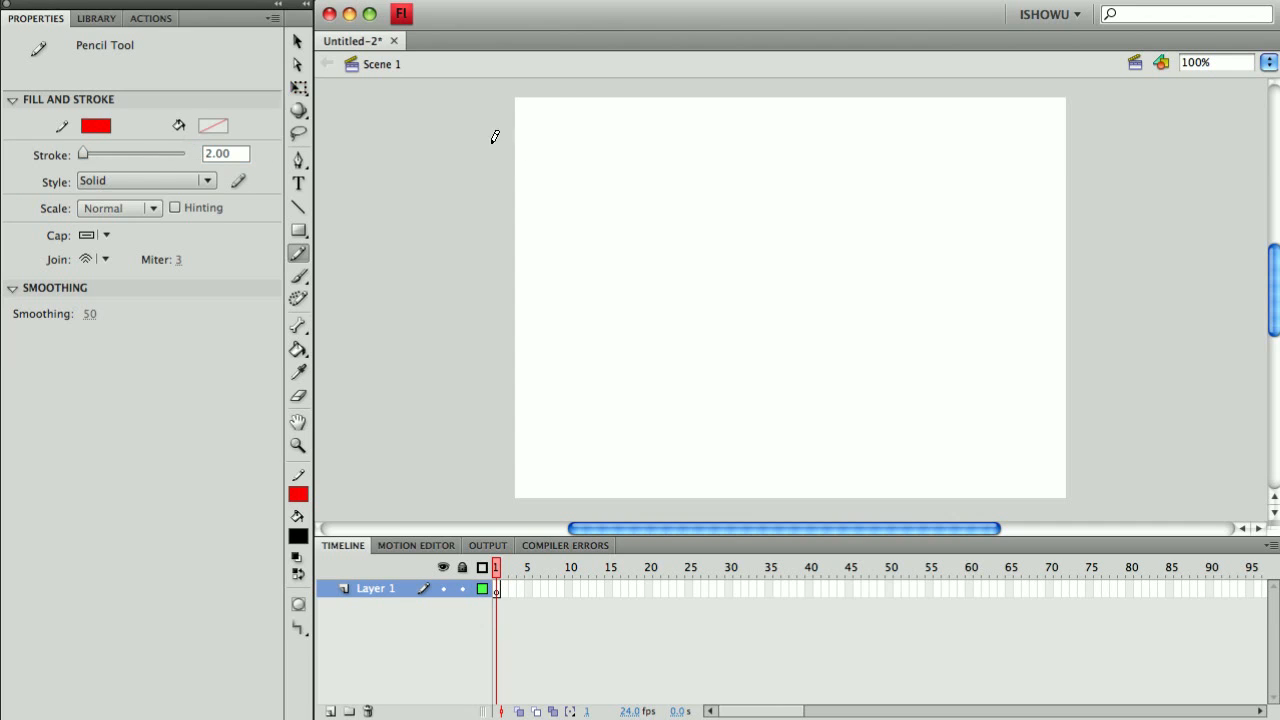
{"action": "mouse_move", "coordinate": [658, 134]}
{"action": "left_mouse_down"}
{"action": "mouse_move", "coordinate": [608, 155]}
{"action": "mouse_move", "coordinate": [604, 178]}
{"action": "mouse_move", "coordinate": [655, 225]}
{"action": "mouse_move", "coordinate": [710, 215]}
{"action": "mouse_move", "coordinate": [760, 177]}
{"action": "mouse_move", "coordinate": [741, 139]}
{"action": "mouse_move", "coordinate": [666, 132]}
{"action": "left_mouse_up"}
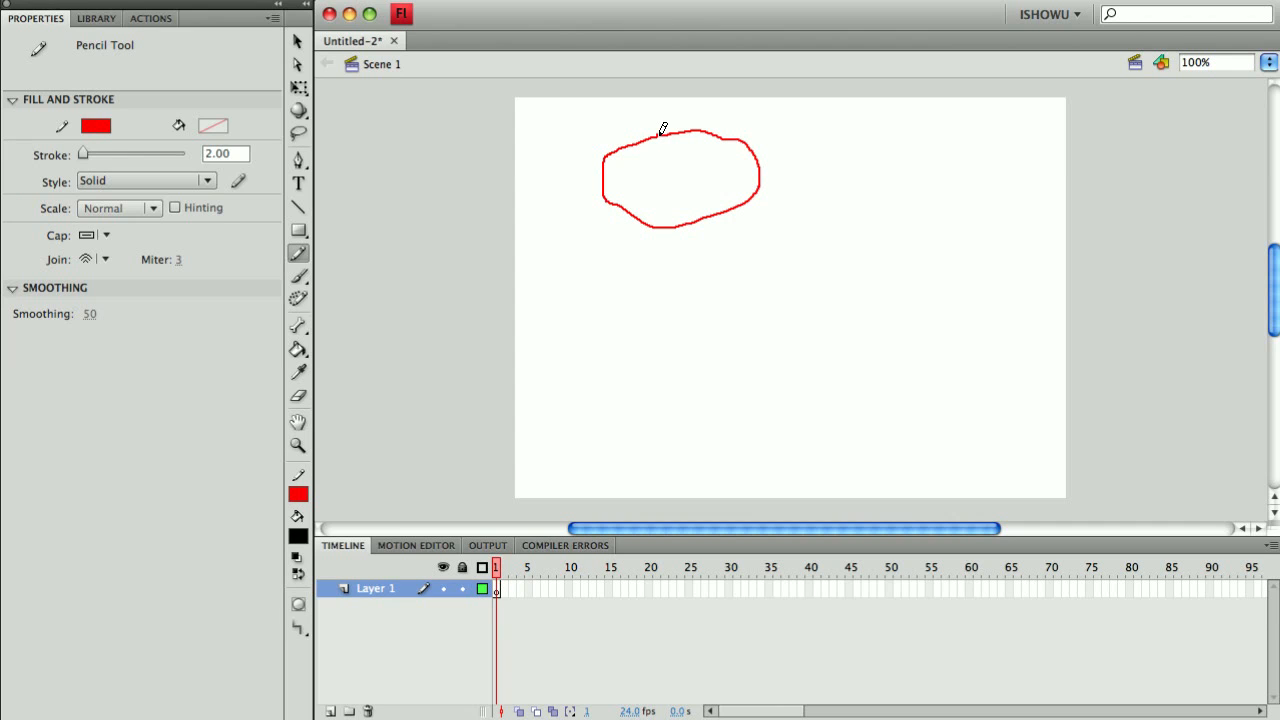
{"action": "left_click_drag", "start_coordinate": [662, 130], "coordinate": [667, 131]}
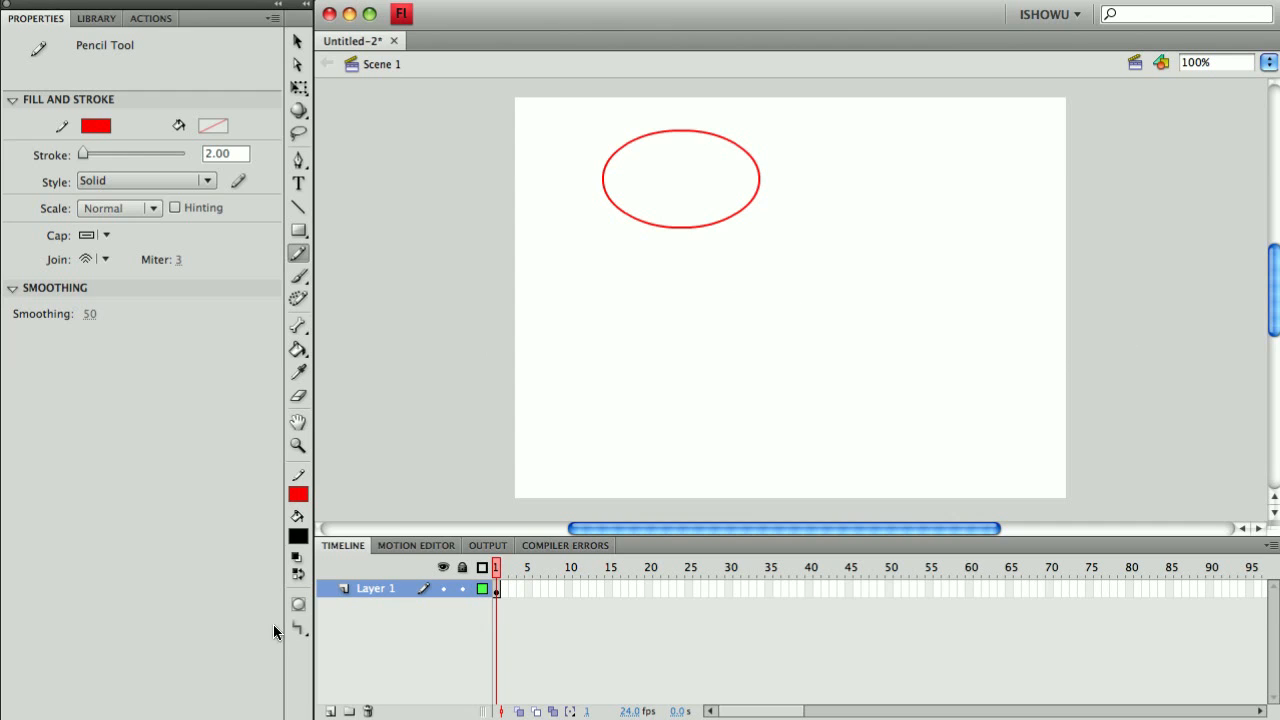
Switch the Pencil to Smooth mode and draw a closed freehand loop just below the oval
{"action": "left_click", "coordinate": [300, 627]}
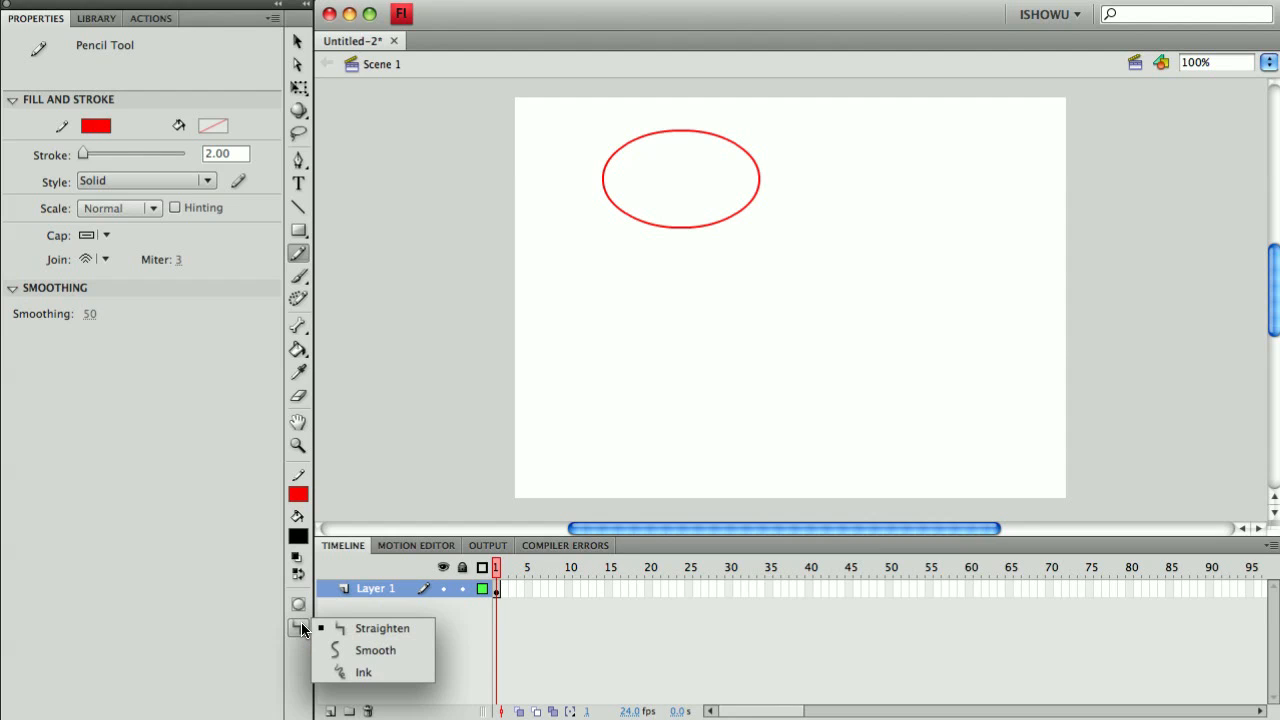
{"action": "left_click", "coordinate": [334, 658]}
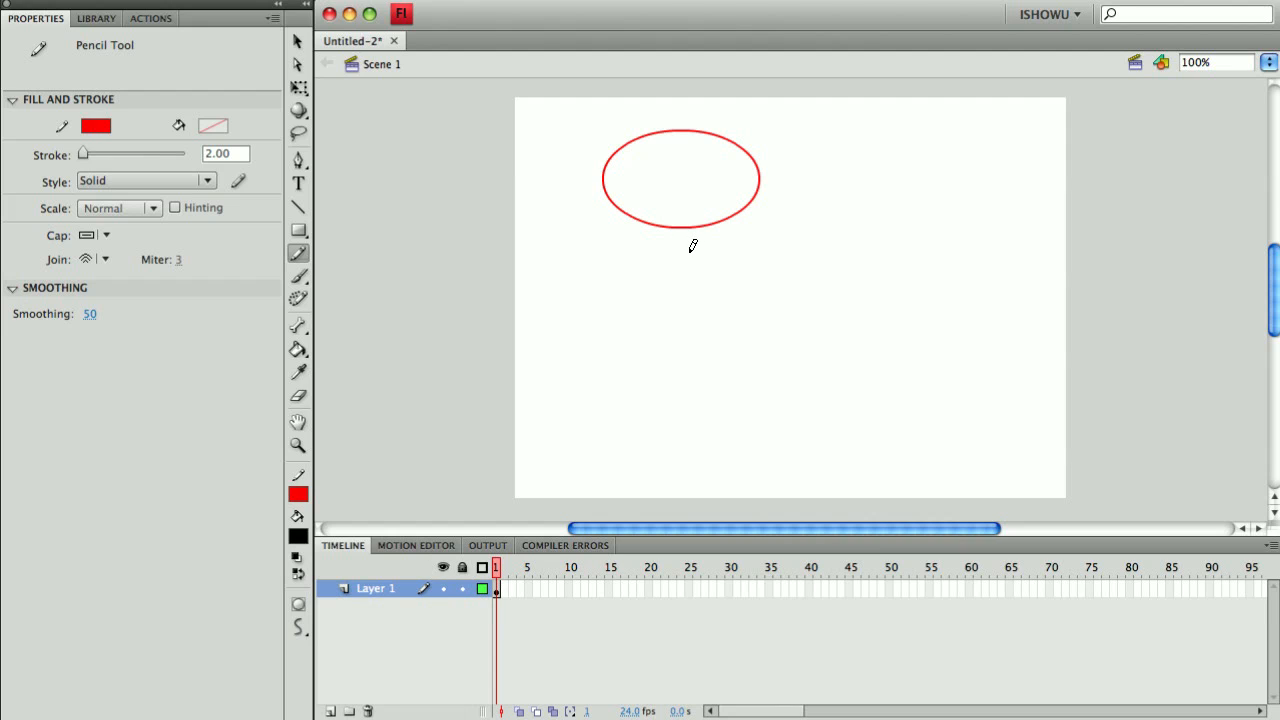
{"action": "mouse_move", "coordinate": [697, 246]}
{"action": "left_mouse_down"}
{"action": "mouse_move", "coordinate": [635, 256]}
{"action": "mouse_move", "coordinate": [611, 277]}
{"action": "mouse_move", "coordinate": [619, 326]}
{"action": "mouse_move", "coordinate": [692, 328]}
{"action": "mouse_move", "coordinate": [745, 311]}
{"action": "mouse_move", "coordinate": [766, 289]}
{"action": "mouse_move", "coordinate": [756, 245]}
{"action": "mouse_move", "coordinate": [690, 249]}
{"action": "left_mouse_up"}
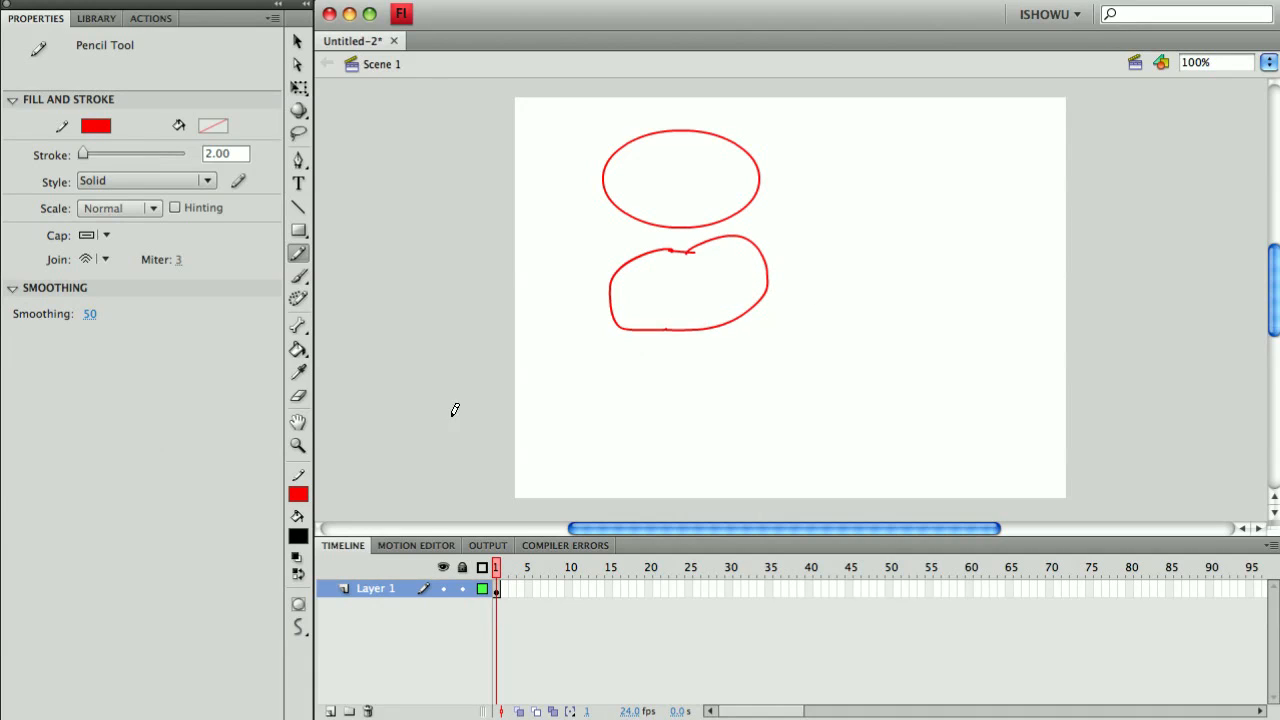
Switch the Pencil to Ink mode and draw two closed freehand shapes, one below the smooth loop and one to its right
{"action": "left_click", "coordinate": [299, 634]}
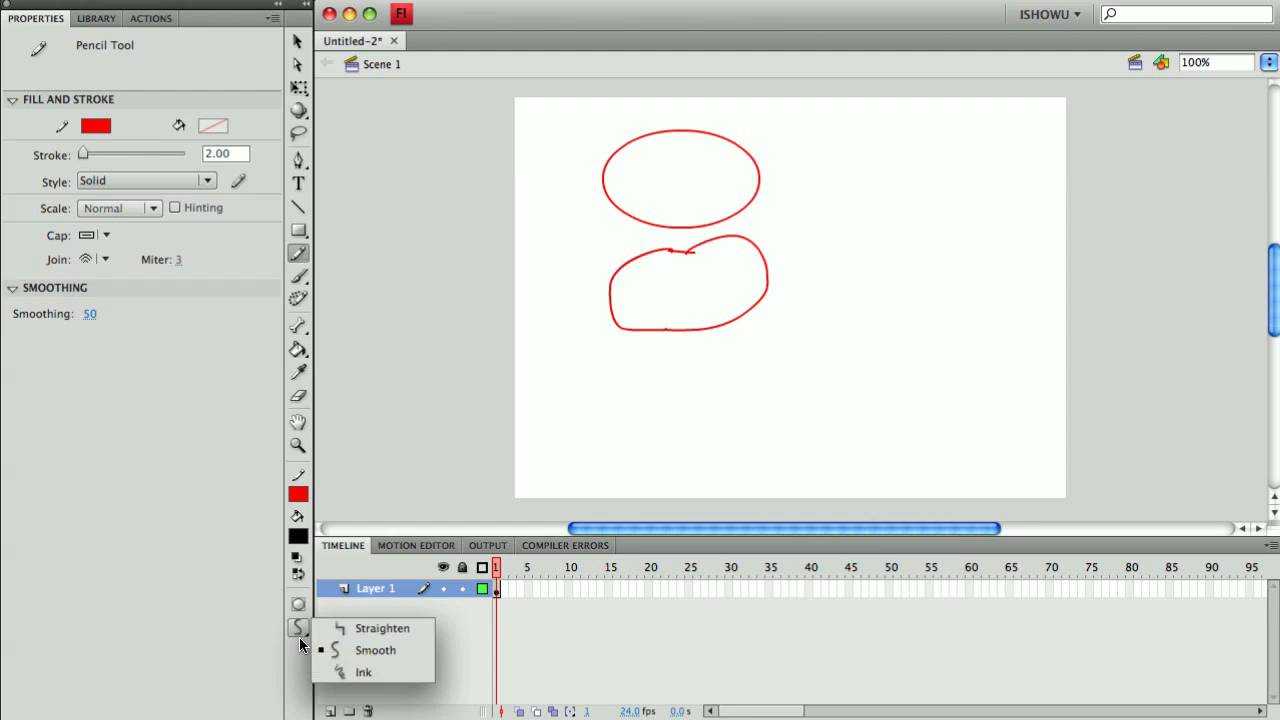
{"action": "left_click", "coordinate": [360, 672]}
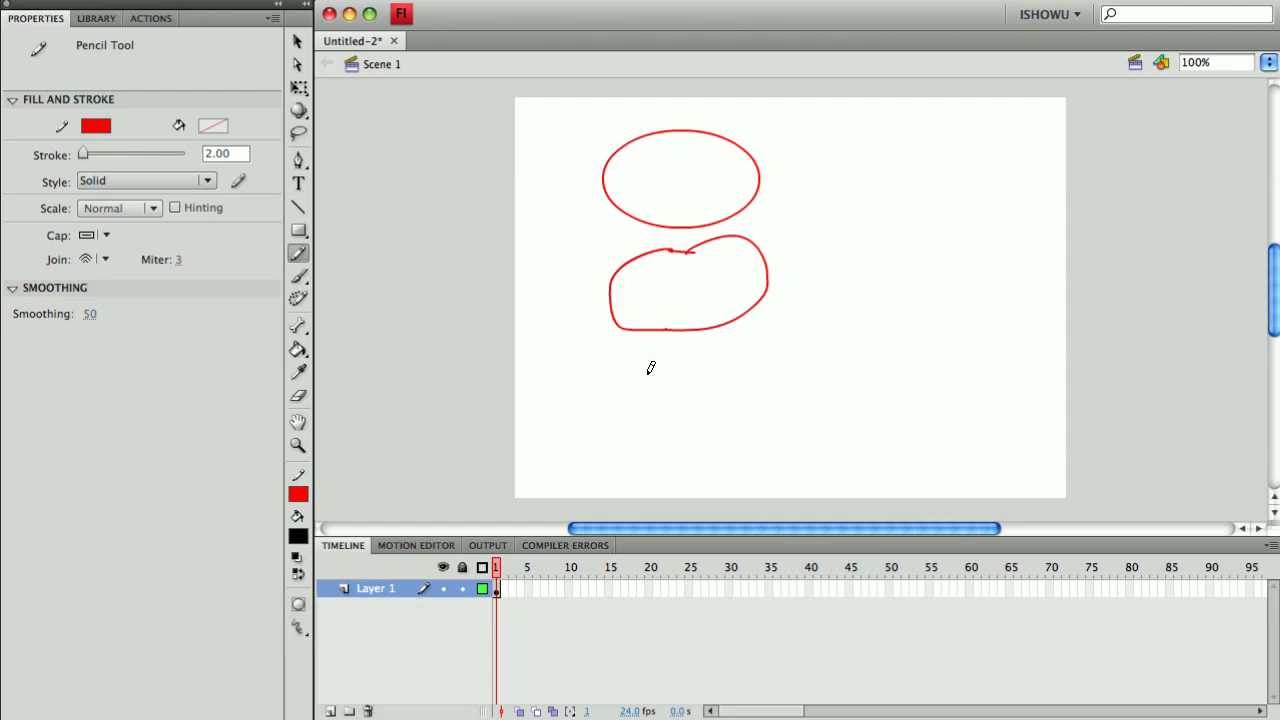
{"action": "mouse_move", "coordinate": [704, 352]}
{"action": "left_mouse_down"}
{"action": "mouse_move", "coordinate": [628, 384]}
{"action": "mouse_move", "coordinate": [660, 408]}
{"action": "mouse_move", "coordinate": [761, 400]}
{"action": "mouse_move", "coordinate": [783, 354]}
{"action": "mouse_move", "coordinate": [752, 340]}
{"action": "mouse_move", "coordinate": [708, 352]}
{"action": "left_mouse_up"}
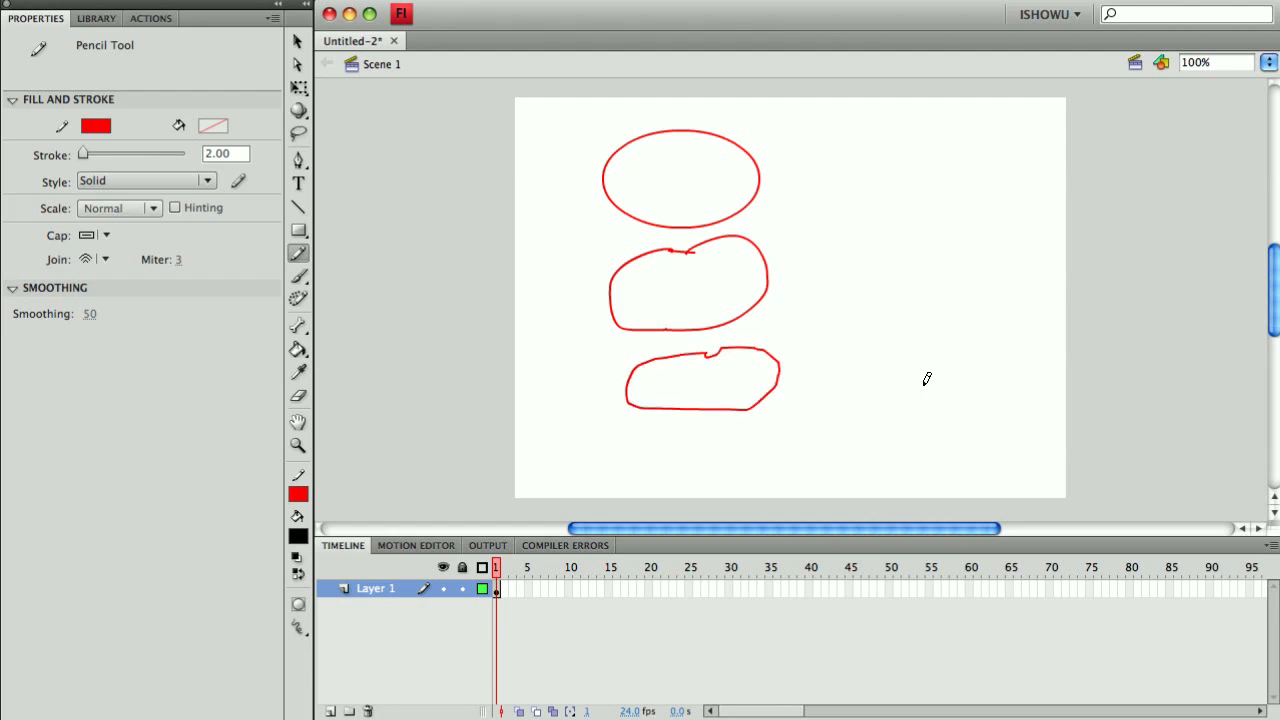
{"action": "mouse_move", "coordinate": [895, 323]}
{"action": "left_mouse_down"}
{"action": "mouse_move", "coordinate": [848, 347]}
{"action": "mouse_move", "coordinate": [898, 391]}
{"action": "mouse_move", "coordinate": [965, 380]}
{"action": "mouse_move", "coordinate": [972, 328]}
{"action": "mouse_move", "coordinate": [908, 320]}
{"action": "left_mouse_up"}
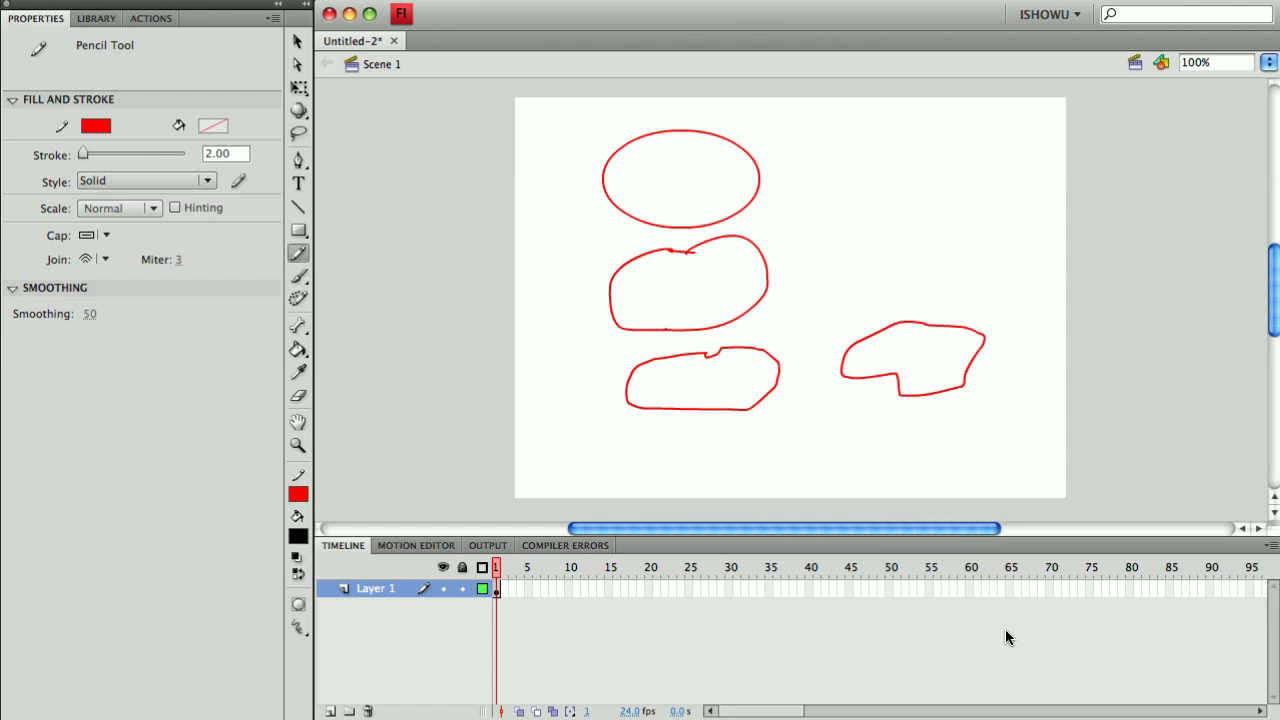